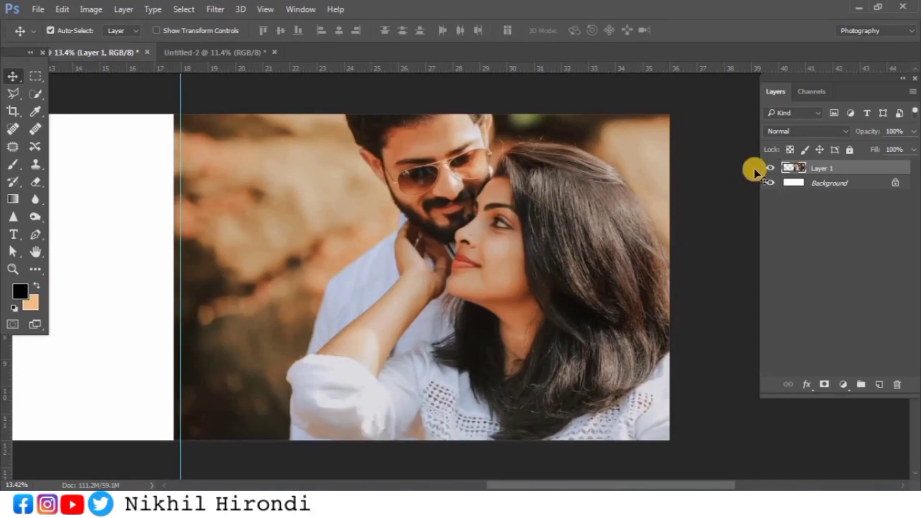
Set the couple photo layer's blend mode to Luminosity and its opacity to 39%.
left_click(793, 133)
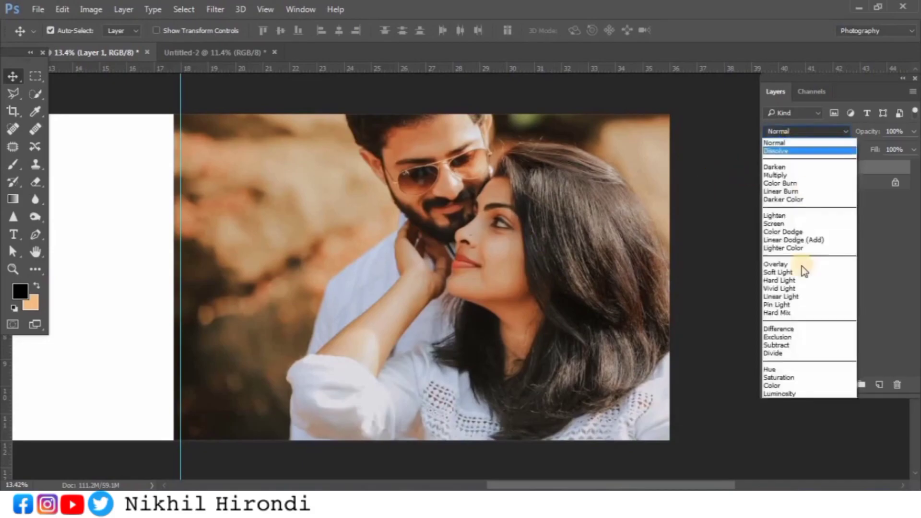
left_click(798, 394)
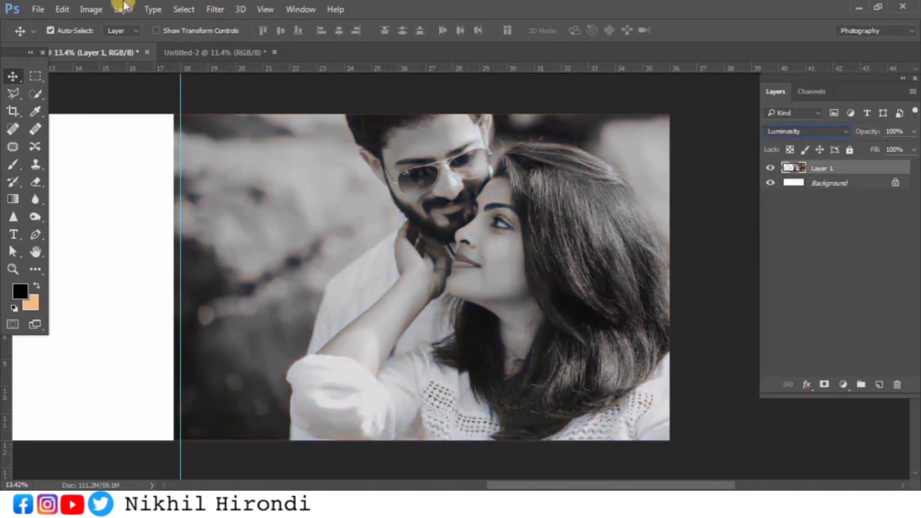
left_click_drag(870, 130, 834, 129)
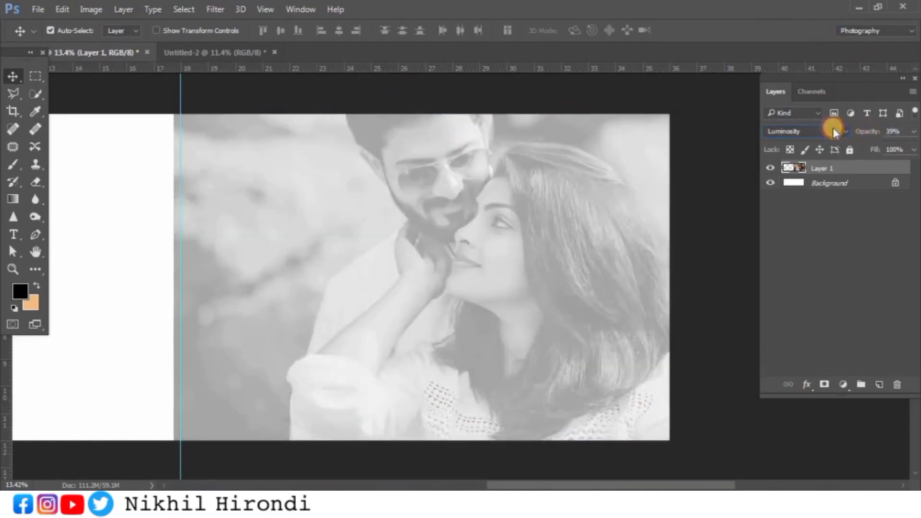
Add a Hide All layer mask to the couple photo layer.
left_click(122, 9)
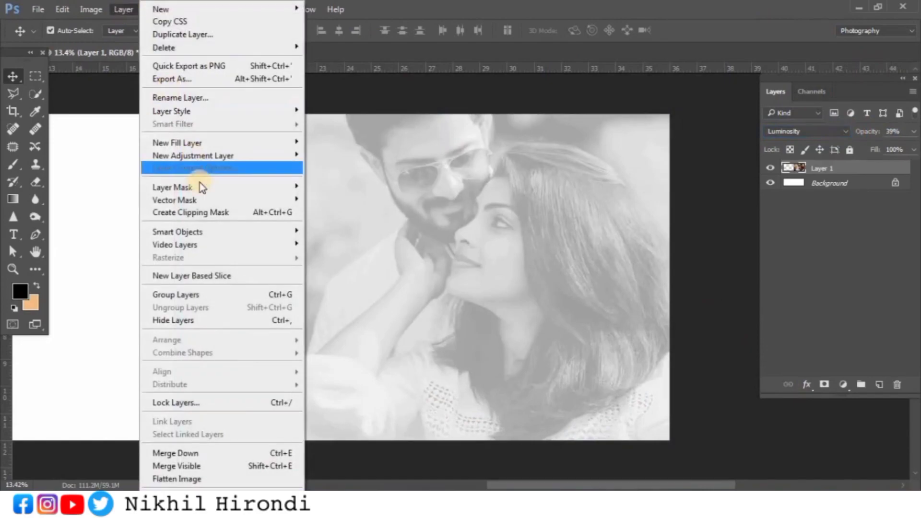
left_click(179, 187)
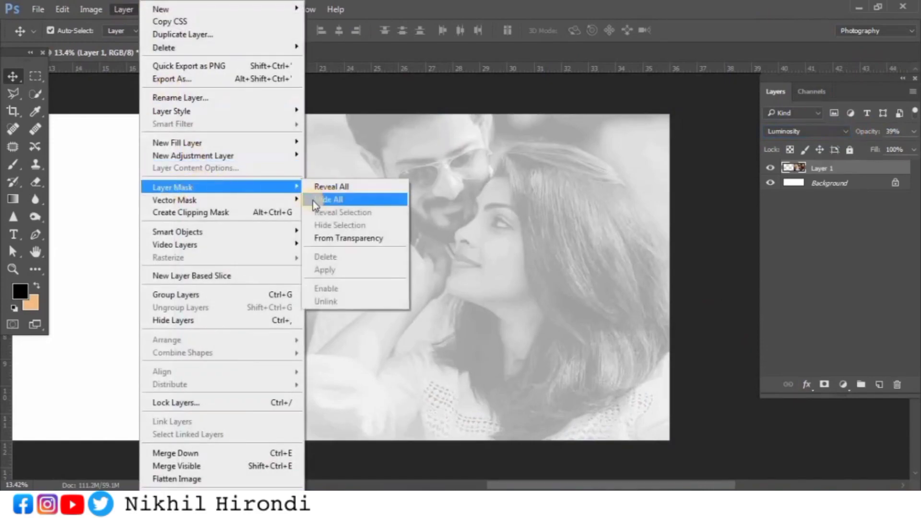
left_click(335, 202)
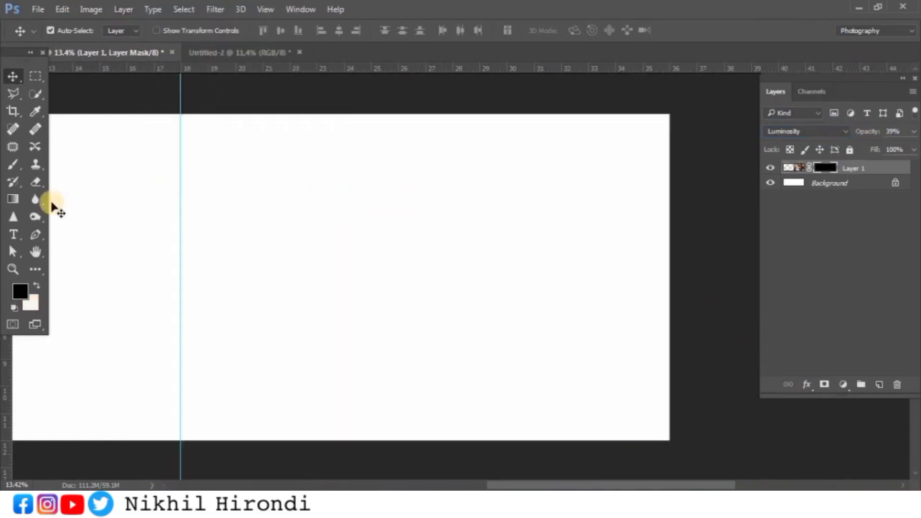
Paint white on the mask with a soft brush at 45% opacity to reveal the couple with faded surroundings.
left_click(12, 166)
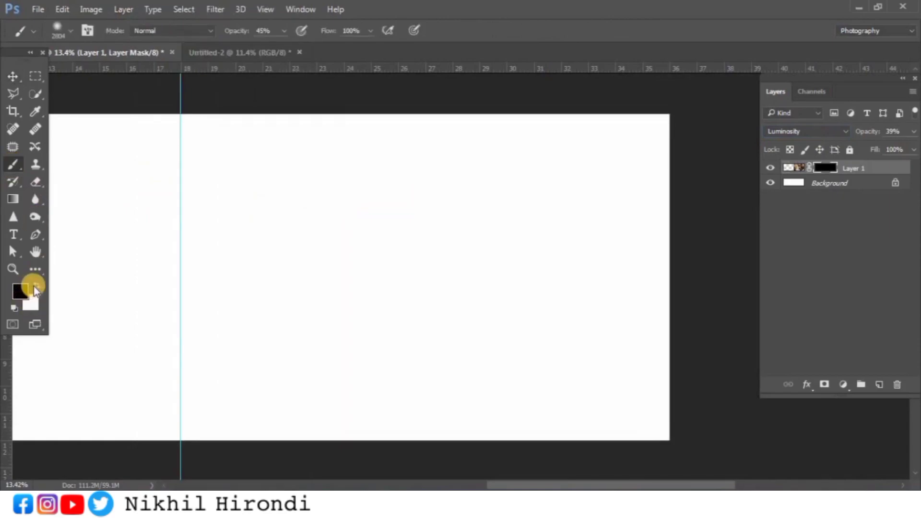
mouse_move(558, 283)
left_mouse_down()
mouse_move(514, 227)
mouse_move(474, 221)
mouse_move(457, 206)
mouse_move(465, 231)
mouse_move(469, 197)
left_mouse_up()
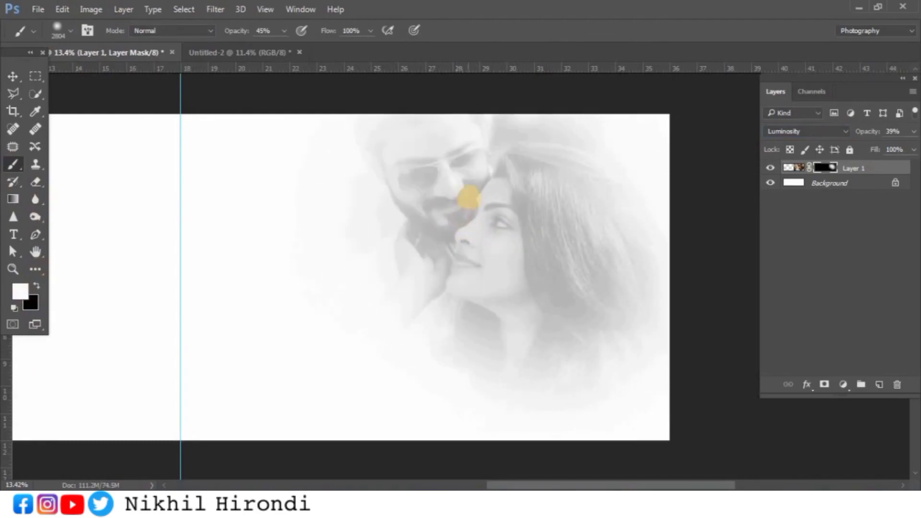
mouse_move(537, 188)
left_mouse_down()
mouse_move(530, 234)
mouse_move(553, 207)
mouse_move(575, 215)
left_mouse_up()
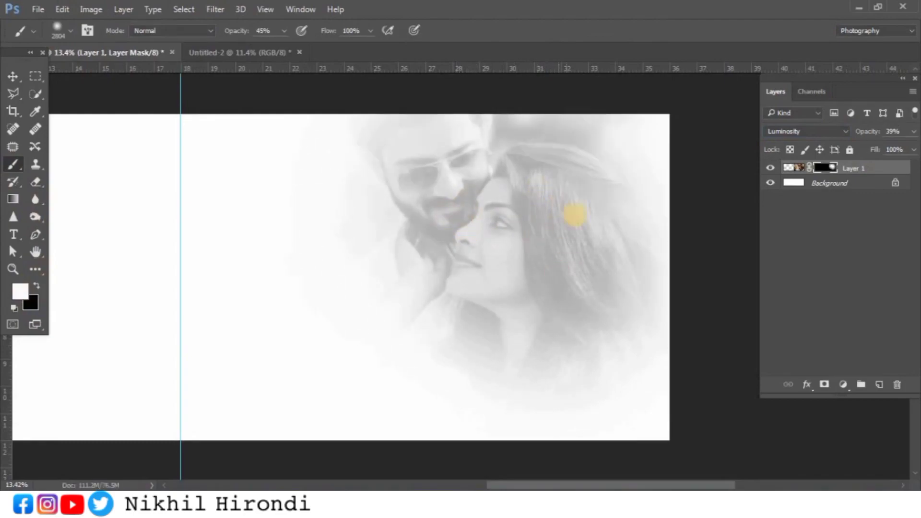
mouse_move(571, 349)
left_mouse_down()
mouse_move(589, 350)
mouse_move(490, 344)
left_mouse_up()
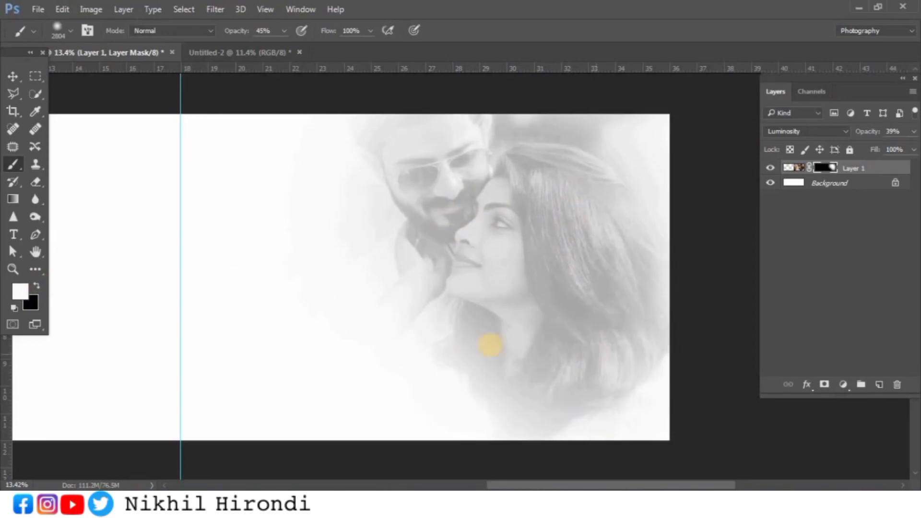
left_click_drag(397, 355, 409, 330)
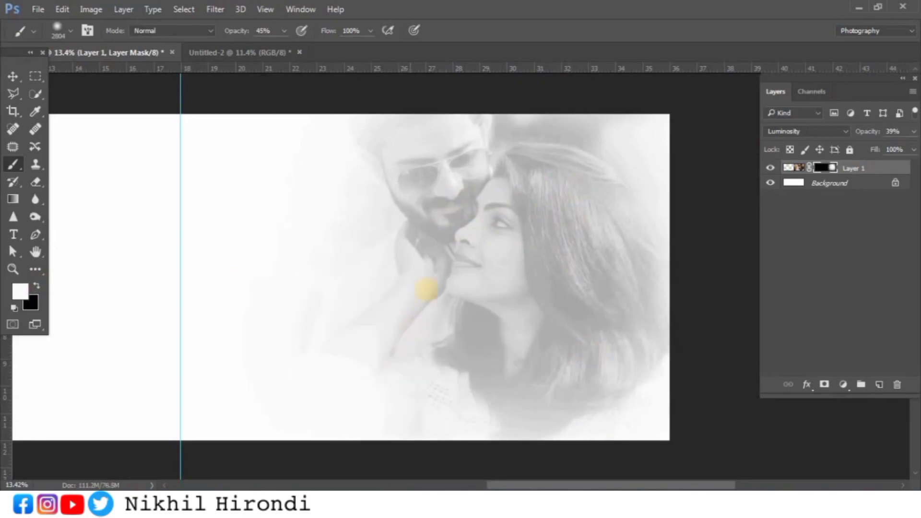
left_click_drag(410, 187, 393, 153)
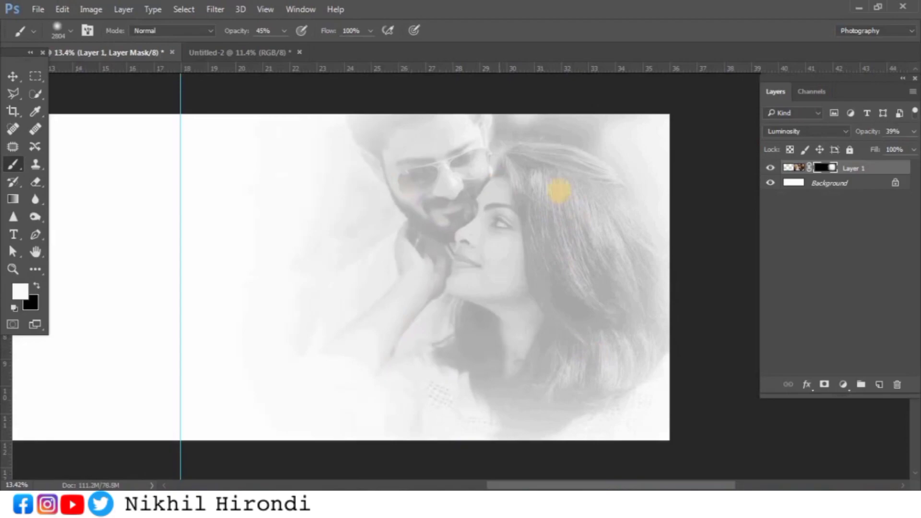
left_click_drag(594, 178, 600, 173)
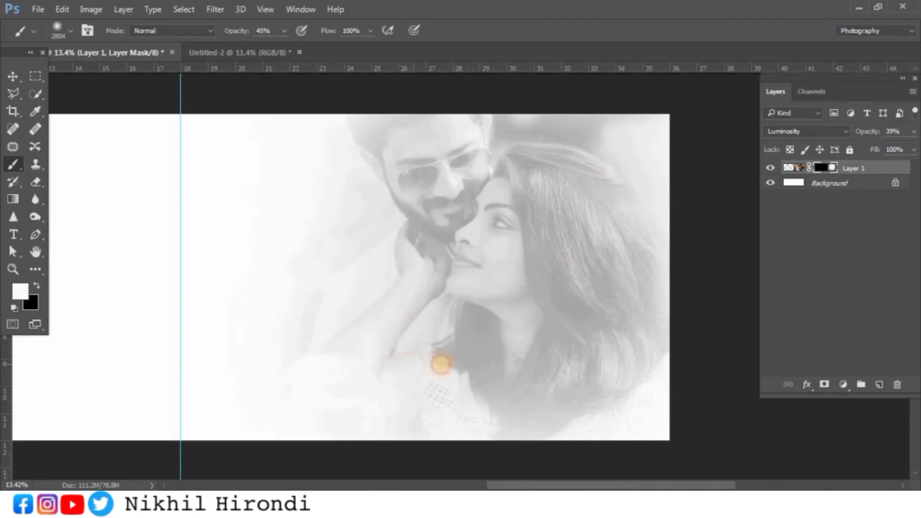
left_click_drag(611, 360, 612, 359)
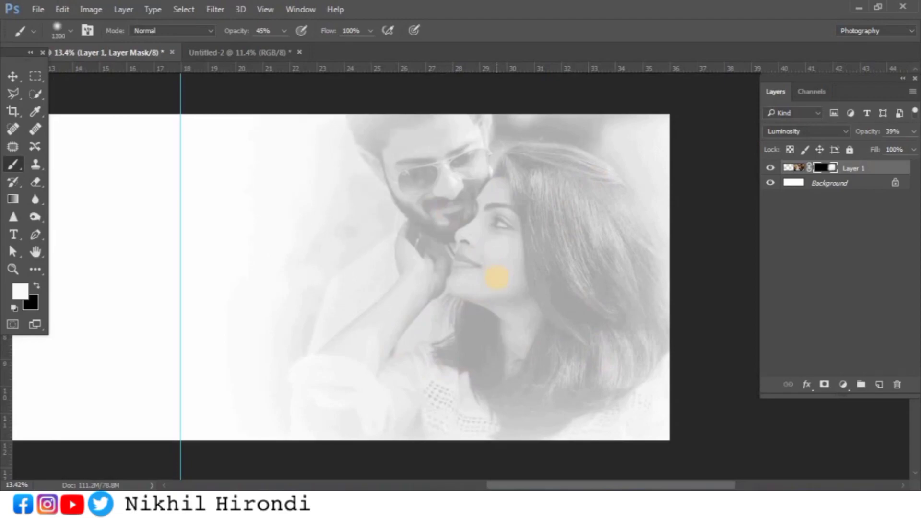
key("ctrl+t")
key("Escape")
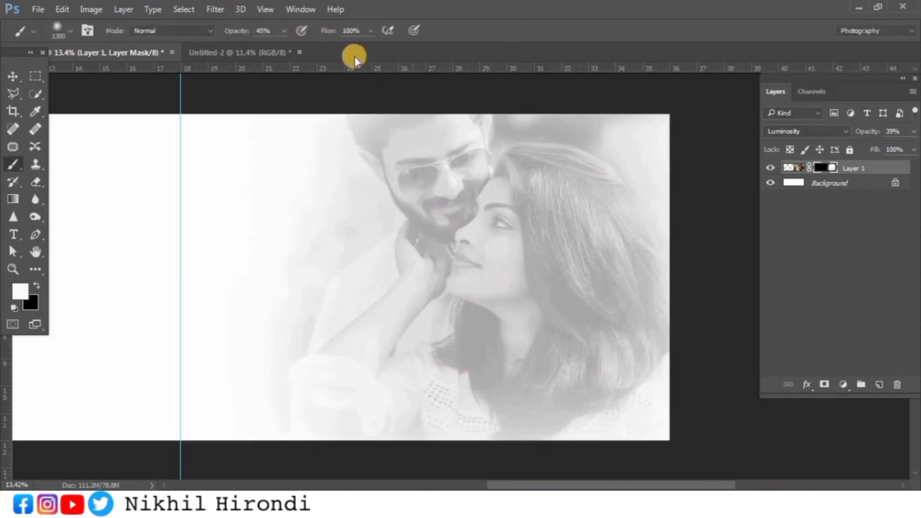
Paint black on the mask at 100% brush opacity to fade out the photo's left edge, and shift the photo slightly right.
type("100")
key("Return")
left_click(174, 117)
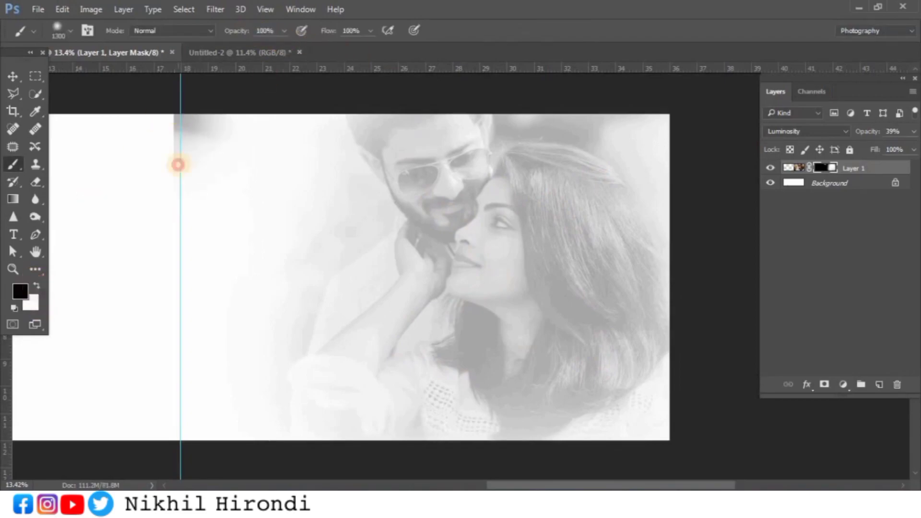
left_click_drag(179, 163, 185, 189)
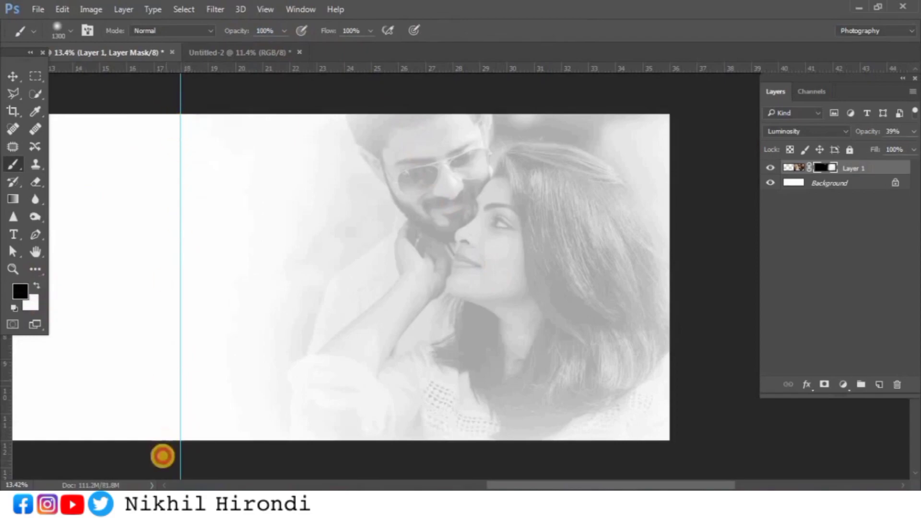
left_click_drag(296, 115, 265, 423)
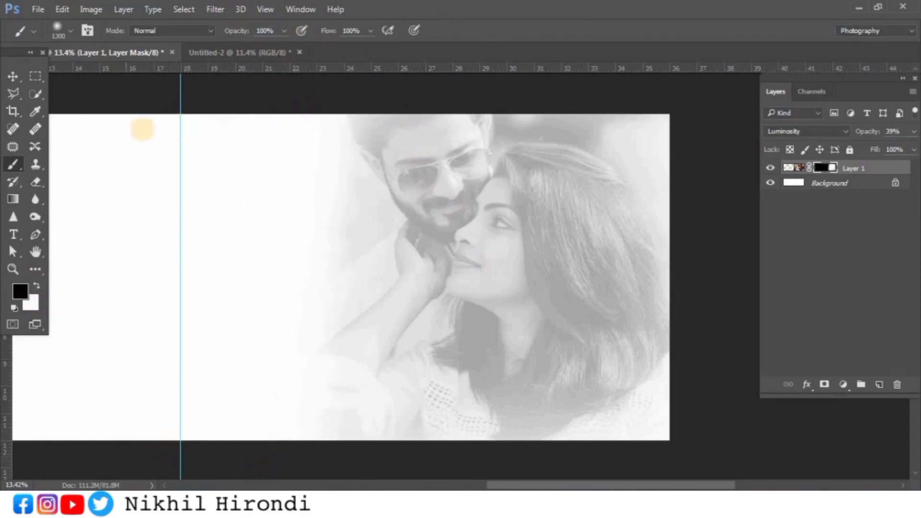
left_click(15, 78)
left_click_drag(535, 280, 550, 281)
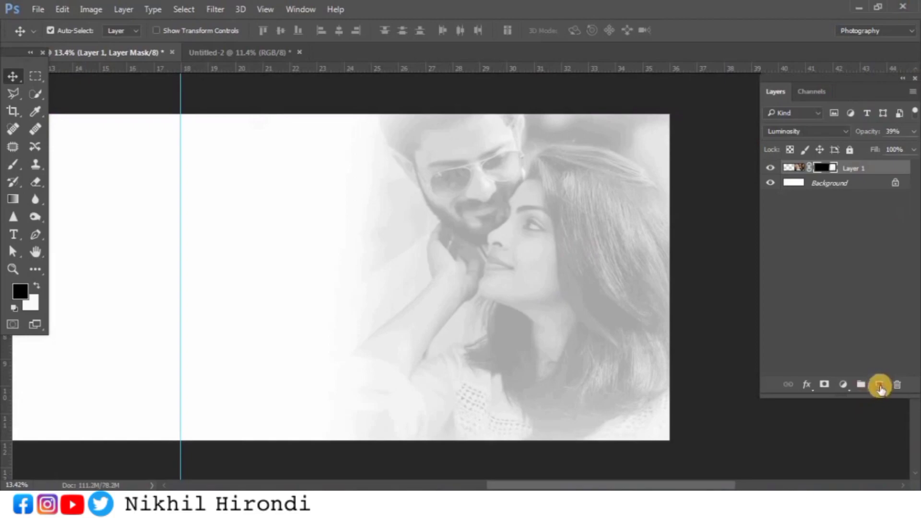
Add a new layer above the faded portrait and choose the rough textured 2804 px brush.
left_click(879, 385)
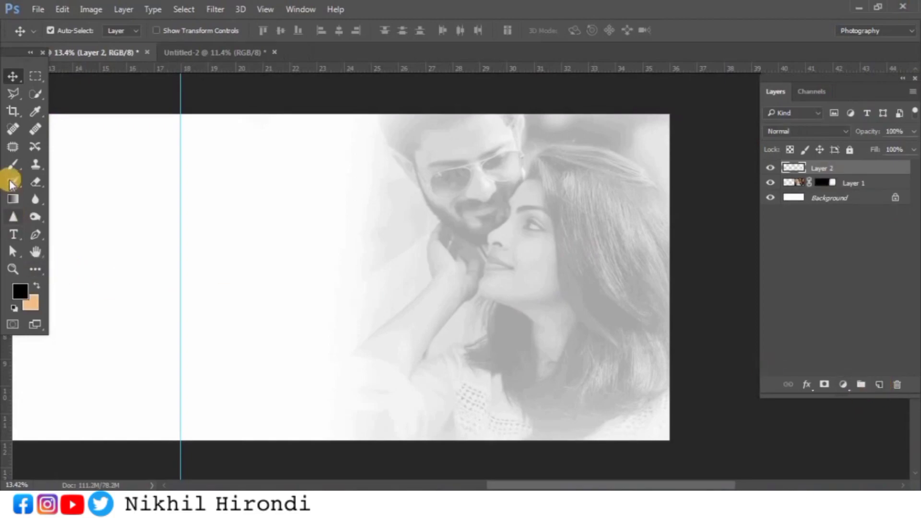
left_click(13, 165)
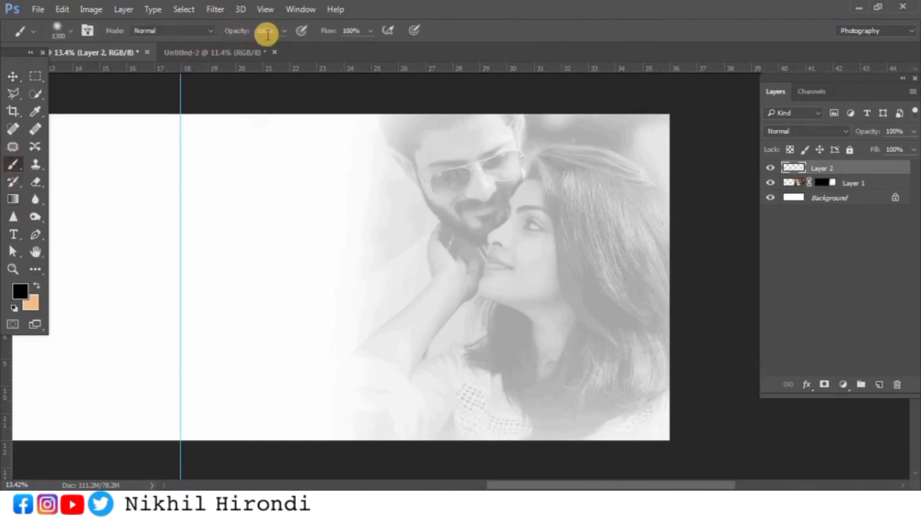
right_click(284, 267)
left_click(328, 275)
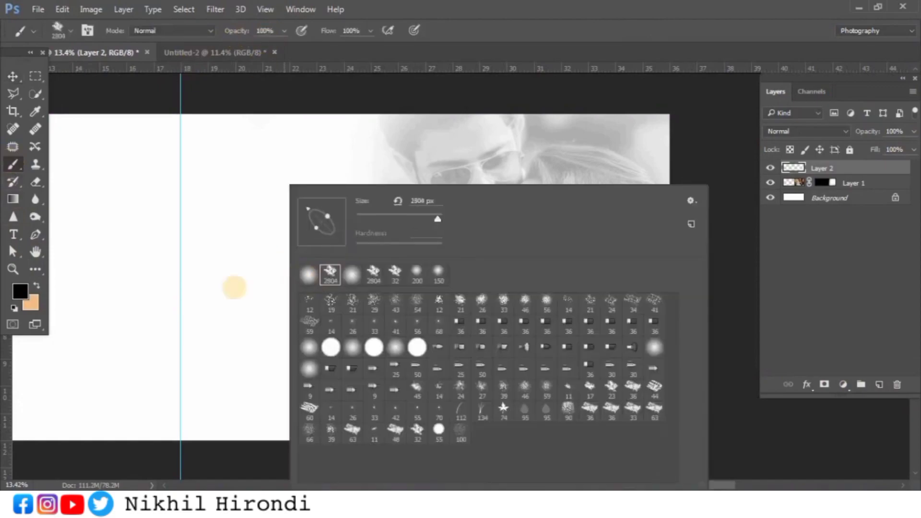
Paint a large black rough-edged shape on the new layer beside the faded portrait, along the page's lower edge, and nudge it into place.
left_click(235, 287)
key("ctrl+z")
mouse_move(335, 309)
left_mouse_down()
mouse_move(416, 399)
mouse_move(259, 290)
mouse_move(358, 420)
mouse_move(266, 373)
mouse_move(225, 272)
mouse_move(302, 389)
mouse_move(363, 447)
mouse_move(347, 320)
mouse_move(370, 296)
mouse_move(419, 352)
mouse_move(430, 395)
mouse_move(219, 382)
mouse_move(233, 417)
mouse_move(165, 306)
mouse_move(264, 433)
mouse_move(237, 419)
mouse_move(255, 422)
mouse_move(242, 319)
mouse_move(247, 348)
mouse_move(174, 385)
mouse_move(234, 398)
mouse_move(204, 421)
mouse_move(190, 393)
mouse_move(204, 414)
mouse_move(185, 379)
left_mouse_up()
key("ctrl+z")
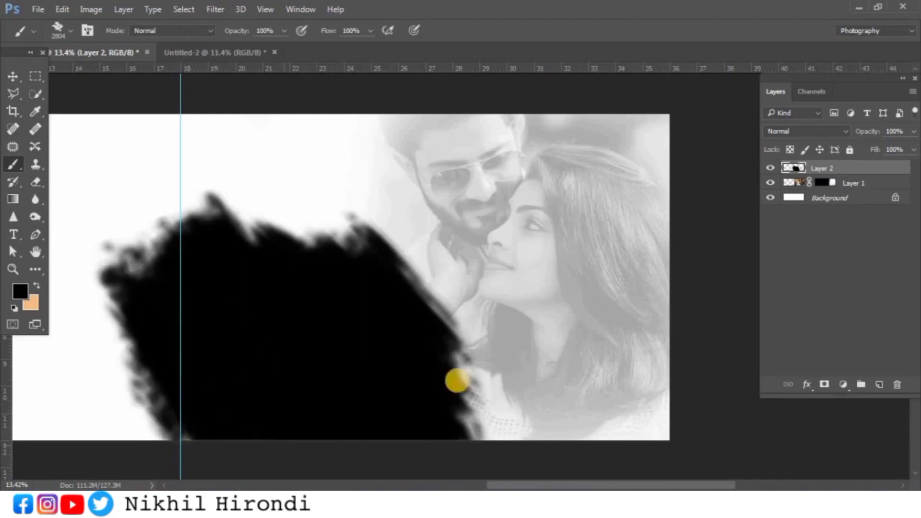
left_click(343, 287)
left_click(319, 309)
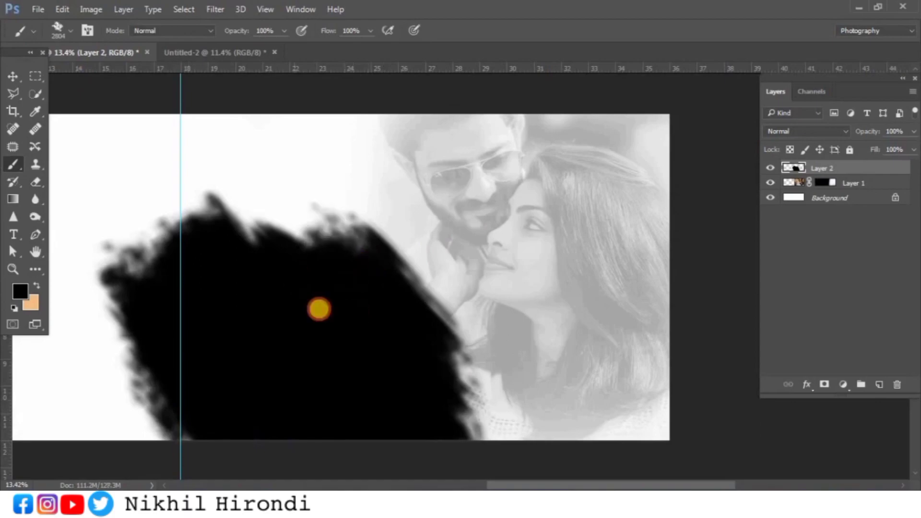
key("v")
left_click_drag(343, 393, 347, 394)
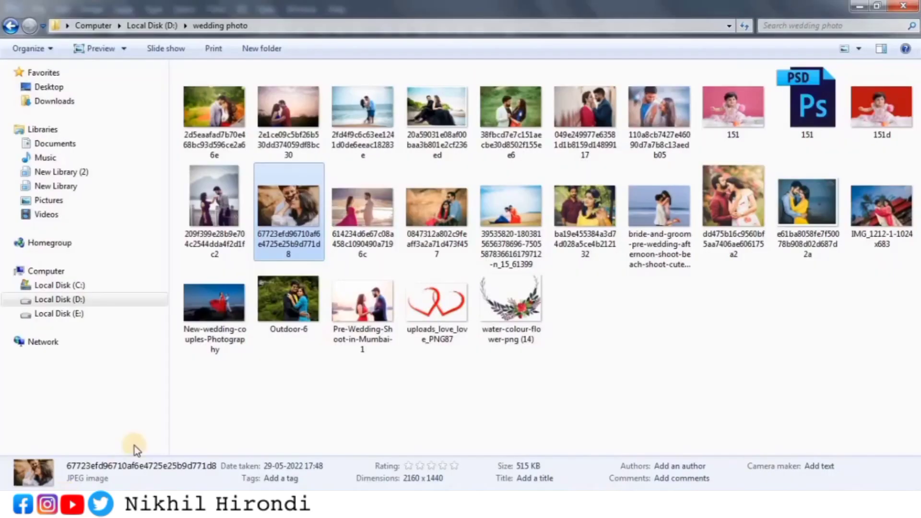
Open 0847312a802c9feaff3a2a71d473f457.jpg from the wedding photo folder, copy it onto the page over the black shape, and close the source file.
left_click_drag(437, 206, 217, 473)
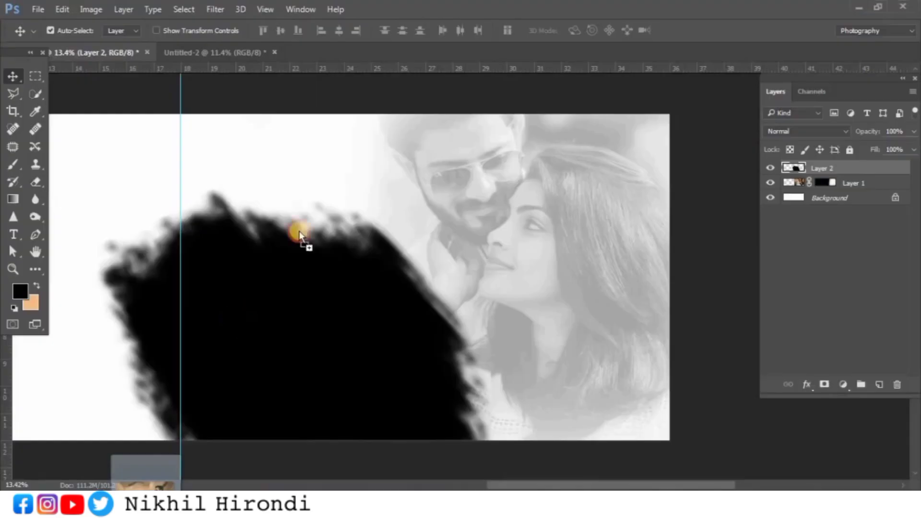
left_click_drag(298, 231, 444, 72)
left_click_drag(556, 235, 298, 293)
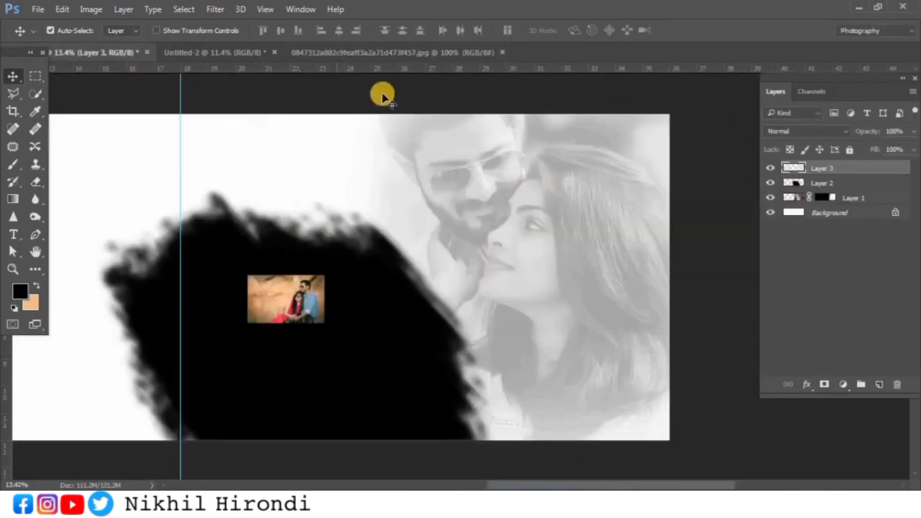
left_click(500, 54)
Enlarge the seated couple photo and position it over the black brush shape.
key("ctrl+t")
left_click_drag(325, 323, 514, 434)
left_click_drag(427, 324, 411, 347)
key("Return")
Clip the seated couple photo to the black brush shape, then rescale and reposition it so the couple sits inside the shape.
right_click(837, 169)
left_click(658, 303)
mouse_move(345, 377)
left_mouse_down()
mouse_move(341, 383)
mouse_move(352, 376)
left_mouse_up()
key("ctrl+t")
left_click_drag(44, 478, 93, 456)
left_click_drag(347, 380, 317, 391)
key("Return")
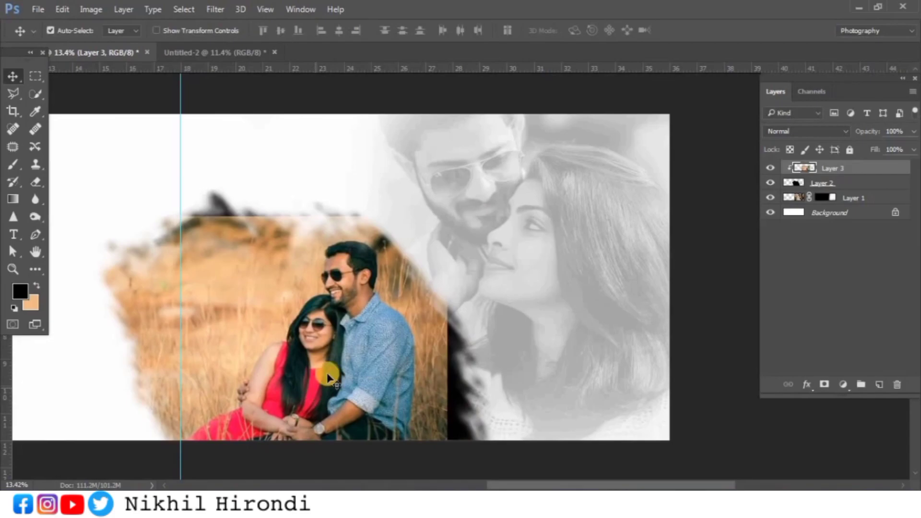
Duplicate Layer 3 and place the copy directly beneath the original, clipped to the brush shape.
key("ctrl+j")
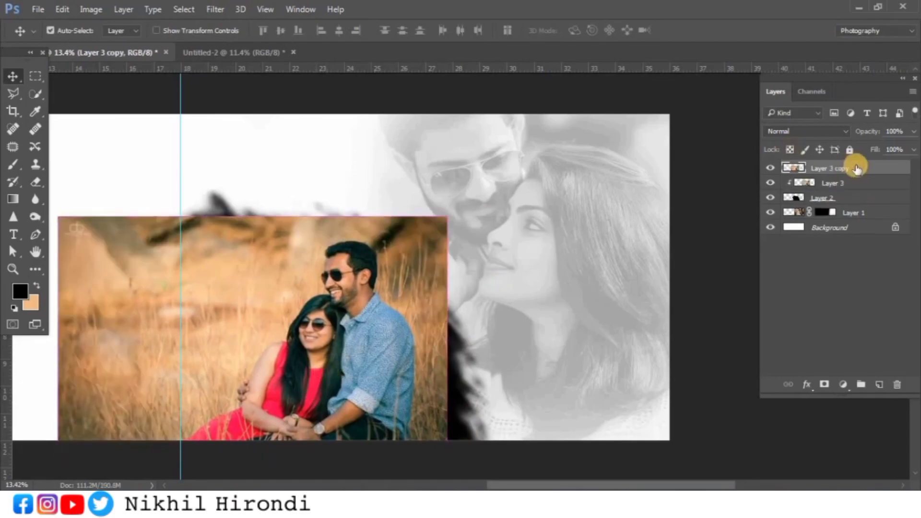
double_click(863, 169)
left_click(675, 115)
left_click_drag(835, 168, 838, 190)
Flip the duplicate photo horizontally and scale it to 128.32% to fill the uncovered edges of the brush shape.
key("ctrl+t")
right_click(307, 85)
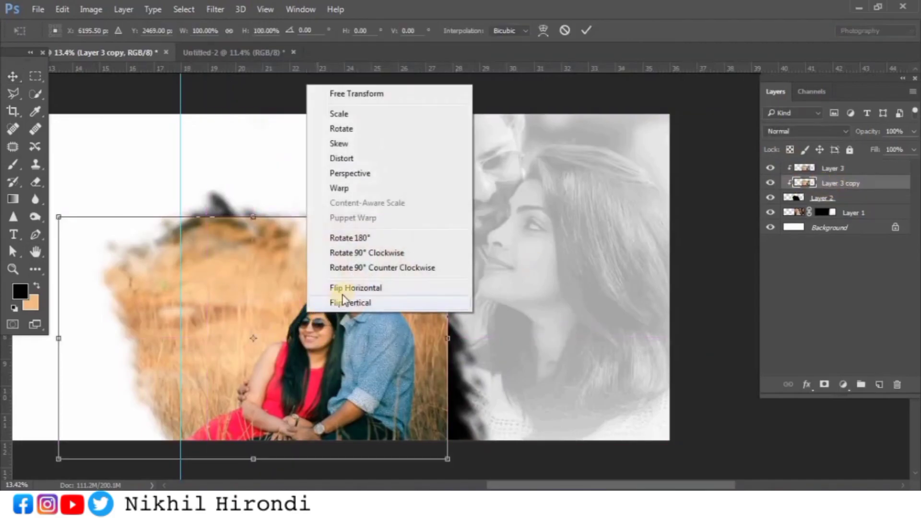
left_click(351, 288)
left_click_drag(448, 458, 480, 435)
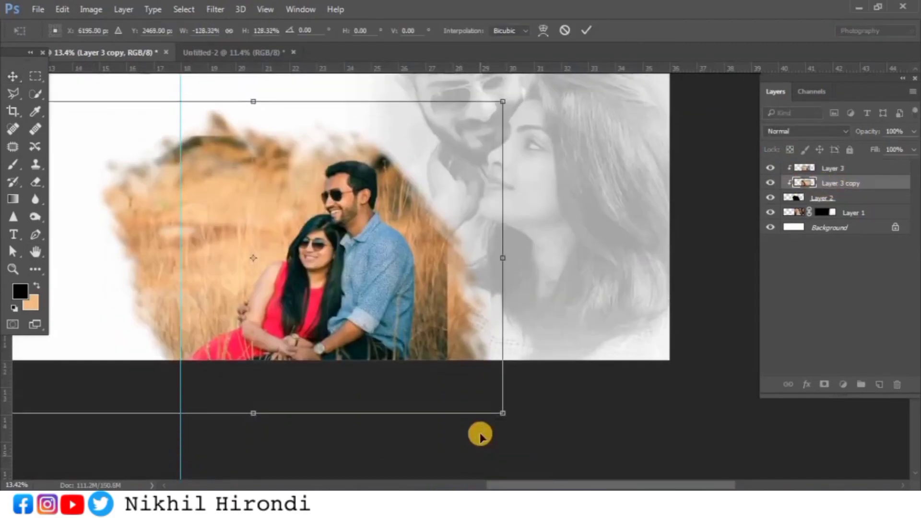
scroll(479, 434, "up", 2)
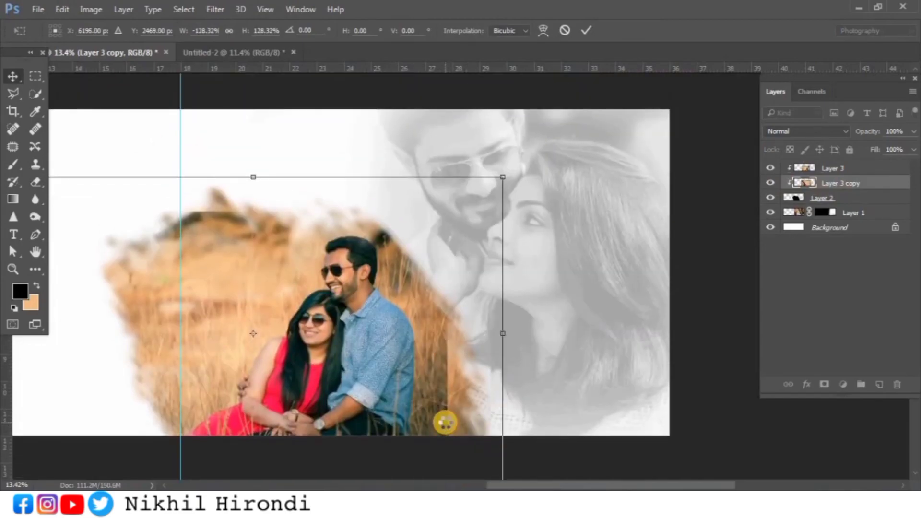
key("Return")
Apply the duplicate photo's transformation and add a layer mask to Layer 3.
left_click_drag(452, 420, 561, 408)
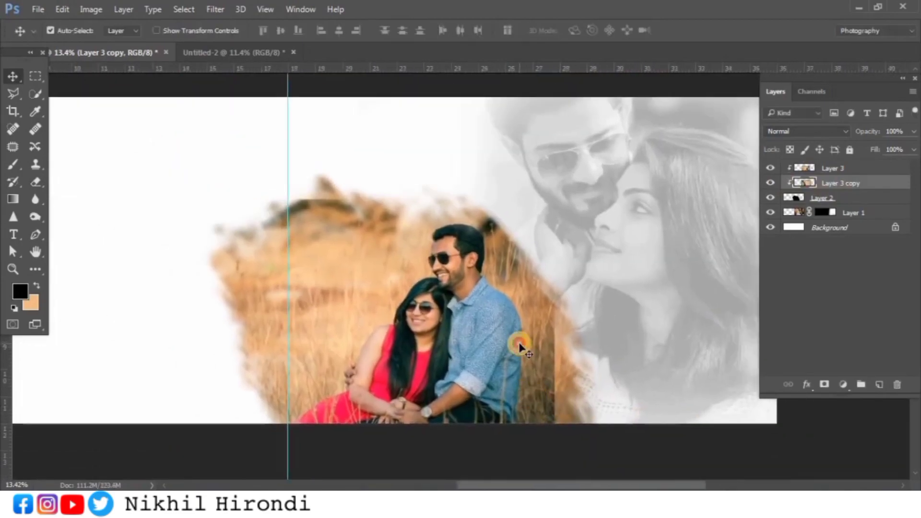
left_click(519, 346)
left_click(825, 384)
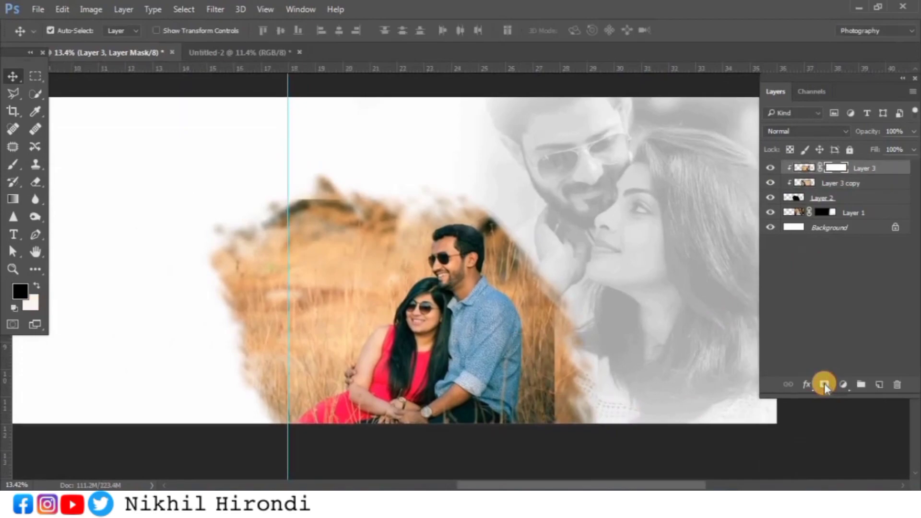
Blend Layer 3 into its copy by painting the mask along the upper and right seams with a soft black brush at 51% opacity.
left_click(11, 169)
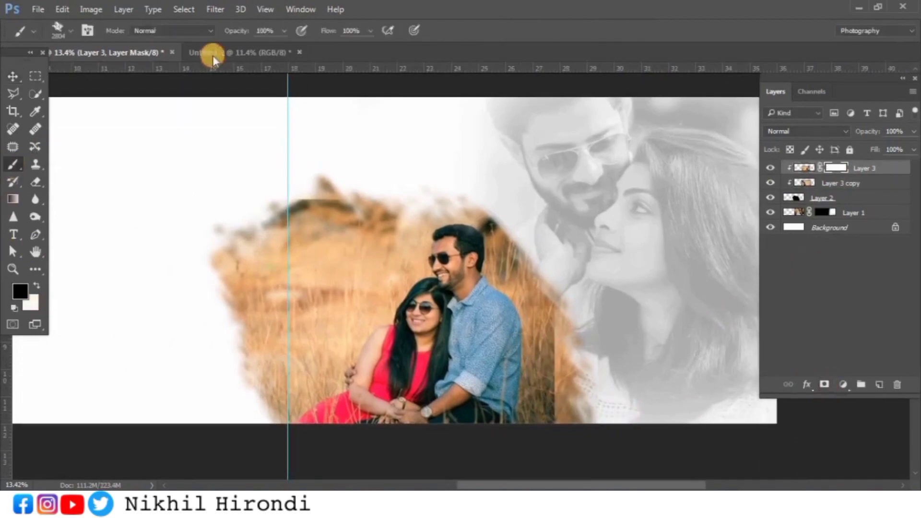
left_click_drag(224, 31, 202, 34)
right_click(118, 188)
left_click(163, 274)
left_click(108, 222)
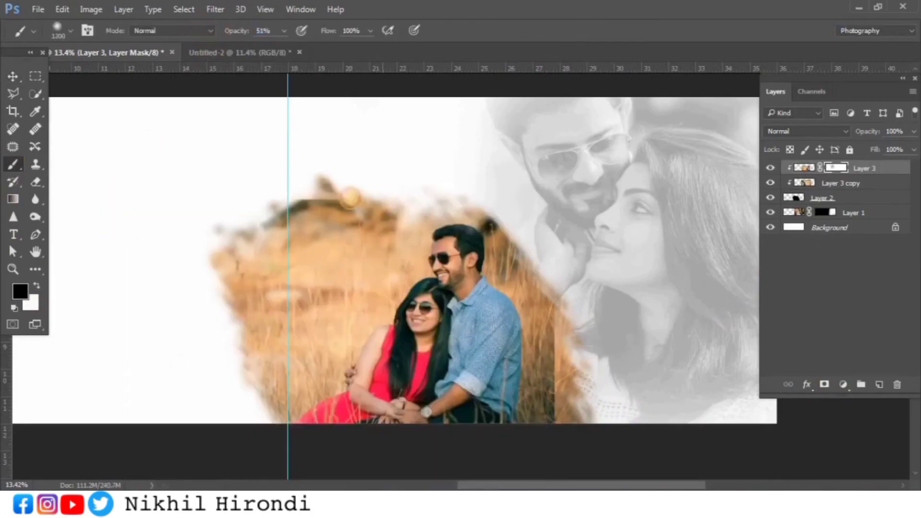
mouse_move(314, 196)
left_mouse_down()
mouse_move(271, 199)
mouse_move(284, 220)
mouse_move(339, 192)
mouse_move(295, 170)
mouse_move(322, 169)
mouse_move(318, 160)
mouse_move(299, 165)
left_mouse_up()
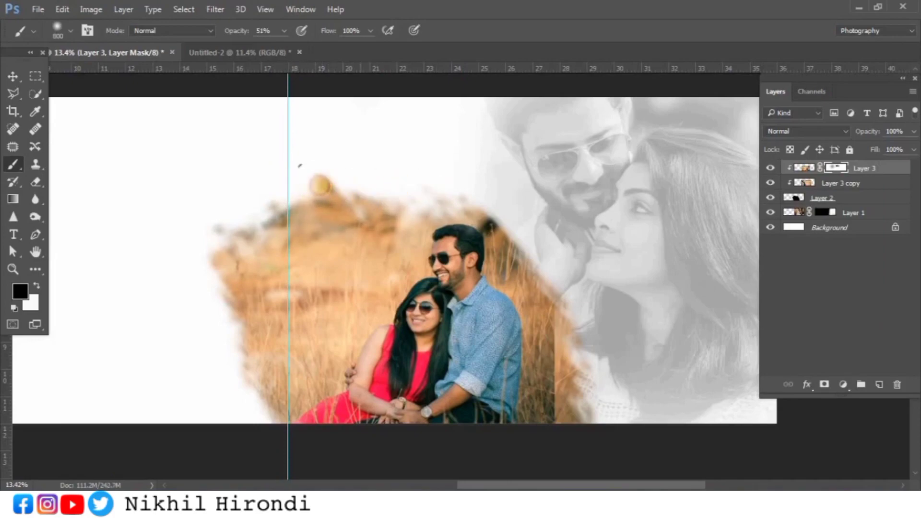
mouse_move(575, 337)
left_mouse_down()
mouse_move(567, 328)
mouse_move(560, 413)
mouse_move(567, 443)
mouse_move(553, 436)
left_mouse_up()
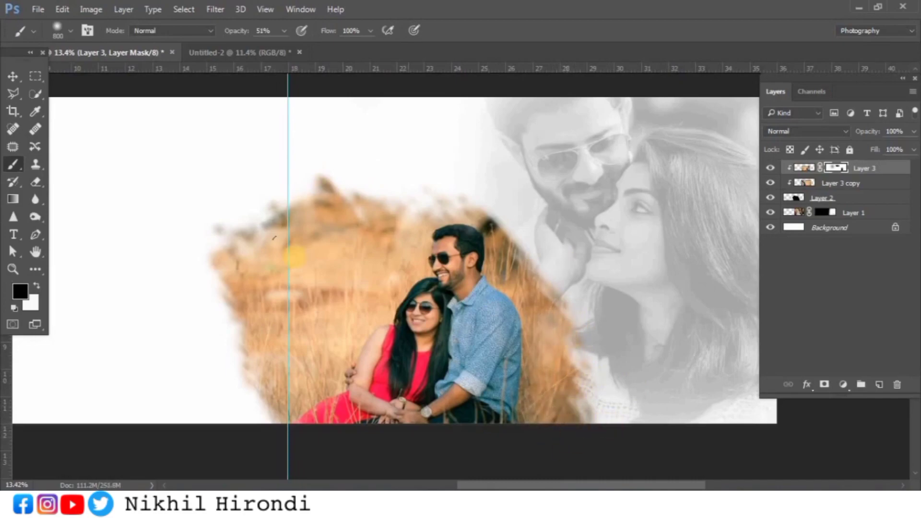
Copy the HAPPY STORY IN title from the Untitled-2 document onto the album page, above the brush shape.
left_click(13, 76)
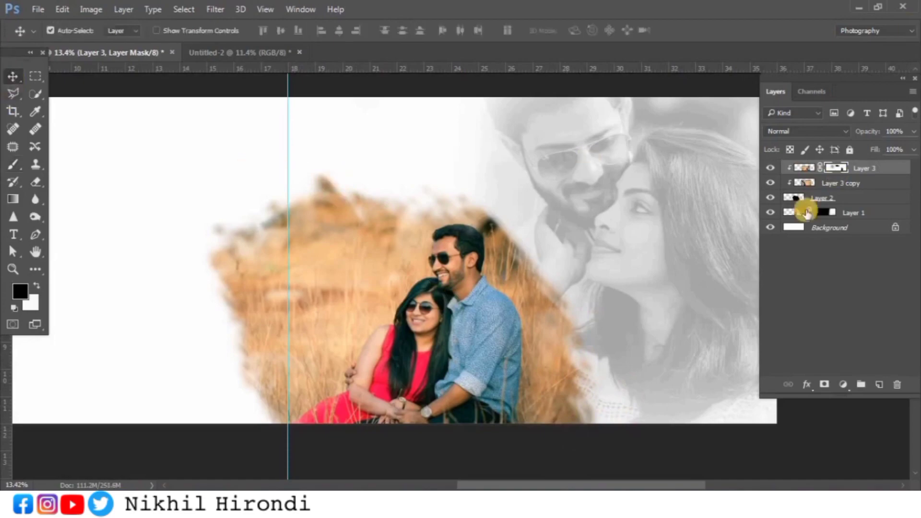
left_click(845, 197)
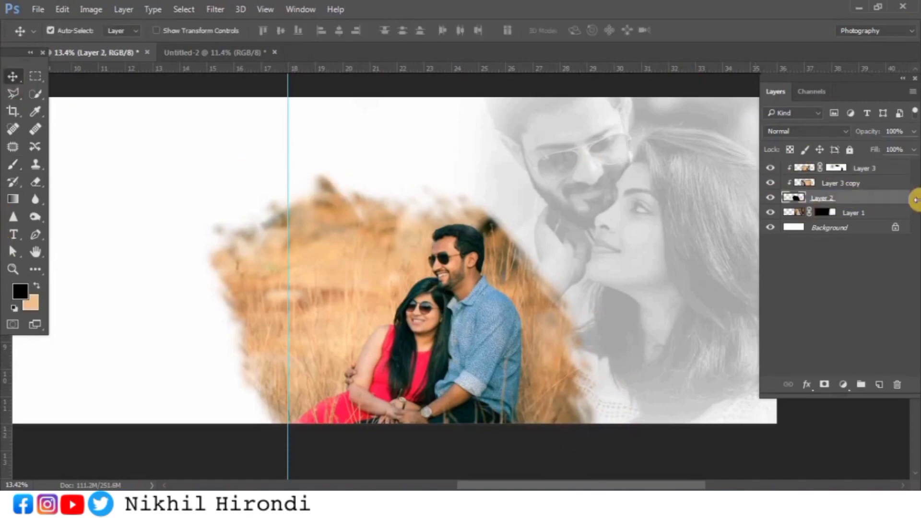
left_click(887, 172)
left_click(211, 52)
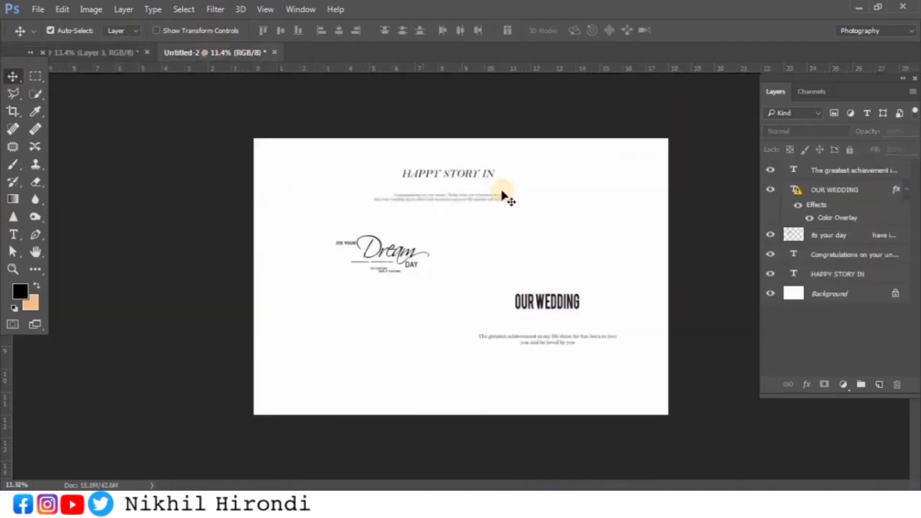
left_click_drag(491, 177, 464, 187)
mouse_move(434, 141)
left_mouse_down()
mouse_move(426, 139)
mouse_move(445, 131)
left_mouse_up()
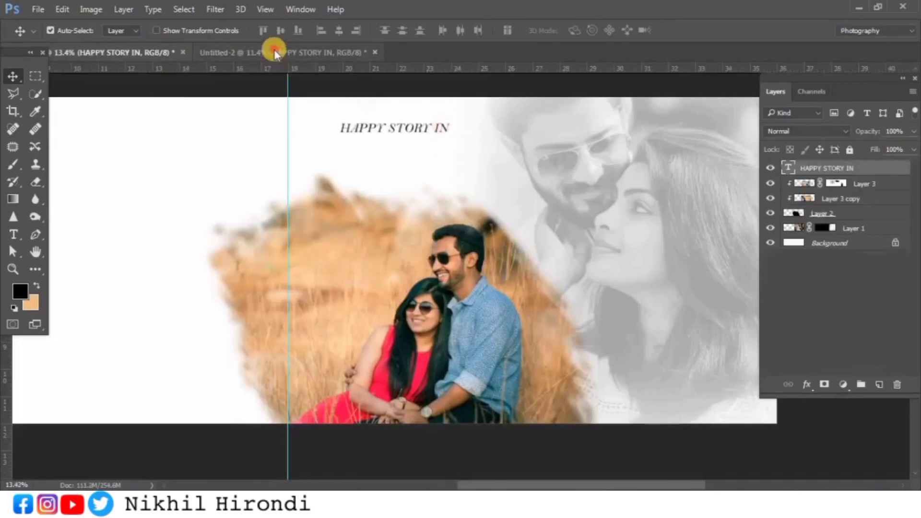
Copy the Congratulations paragraph from Untitled-2 onto the album page and align it directly beneath the HAPPY STORY IN title.
left_click(276, 53)
left_click_drag(471, 201, 431, 145)
key("shift+Down")
key("shift+Down")
key("shift+Down")
key("shift+Down")
key("shift+Left")
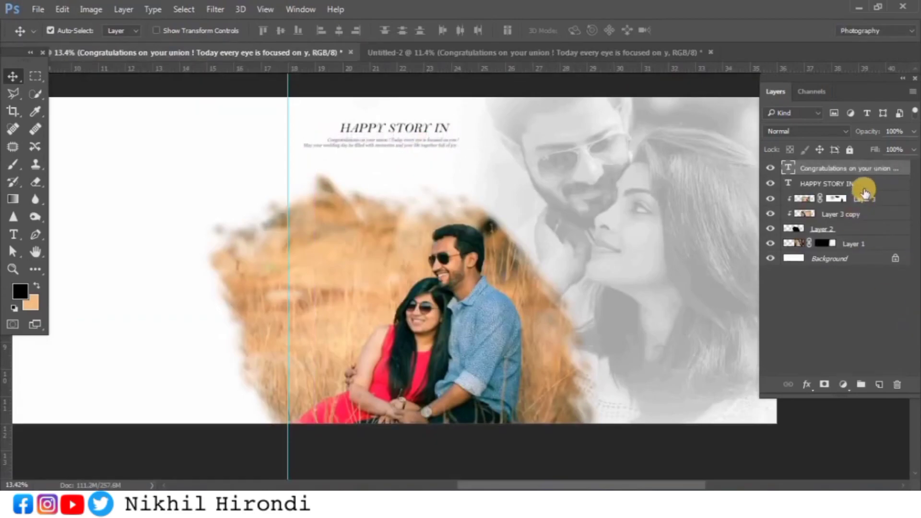
Shift the HAPPY STORY IN title and its paragraph together slightly down and to the right.
left_click(864, 187, "shift")
key("shift+Down")
key("shift+Down")
key("shift+Down")
key("shift+Down")
key("shift+Down")
key("shift+Down")
key("shift+Down")
key("shift+Down")
key("shift+Down")
key("shift+Down")
key("shift+Down")
key("shift+Down")
key("shift+Down")
key("shift+Right")
key("shift+Right")
key("shift+Right")
key("shift+Right")
key("shift+Right")
key("shift+Right")
key("shift+Right")
key("shift+Right")
key("shift+Right")
key("shift+Right")
key("shift+Right")
key("shift+Right")
key("shift+Right")
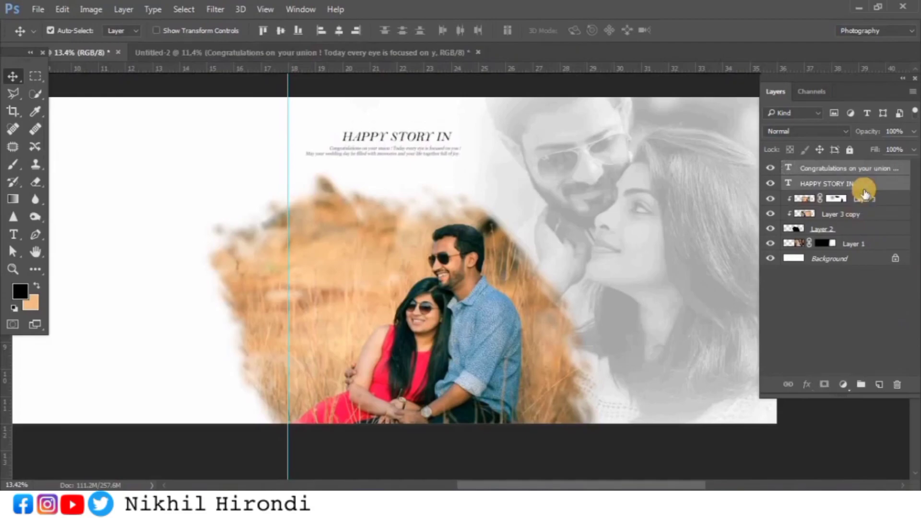
key("shift+Up")
key("shift+Up")
key("shift+Up")
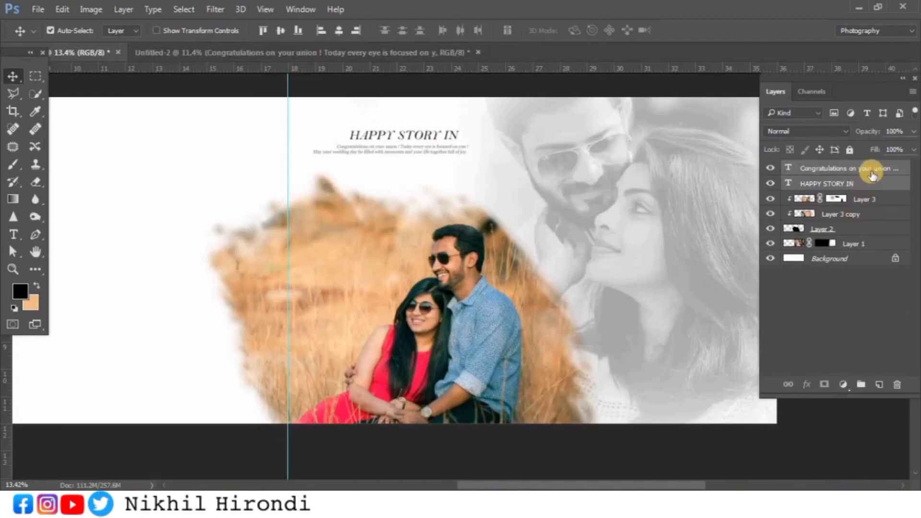
Copy the OUR WEDDING title and its 'The greatest achievement' quote from Untitled-2 onto the lower part of the black-and-white portrait.
left_click(871, 172)
left_click(441, 52)
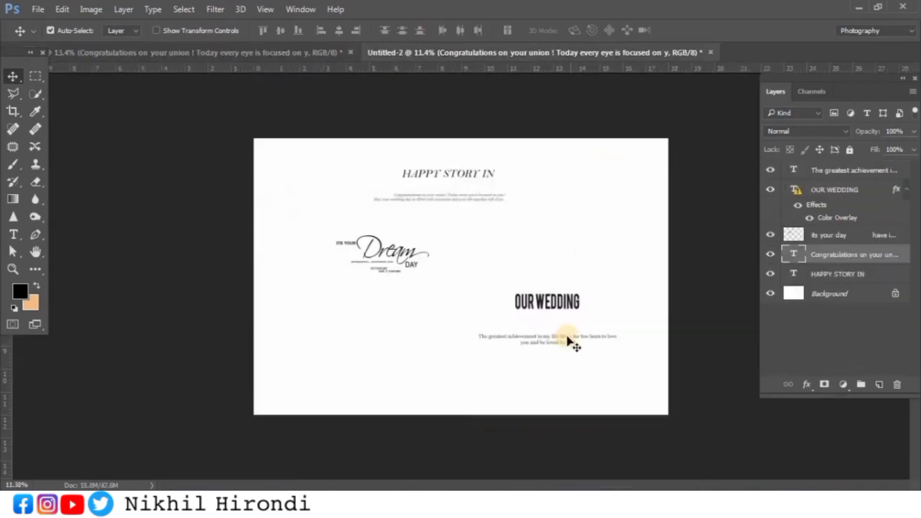
left_click(573, 339)
left_click_drag(575, 310, 696, 384)
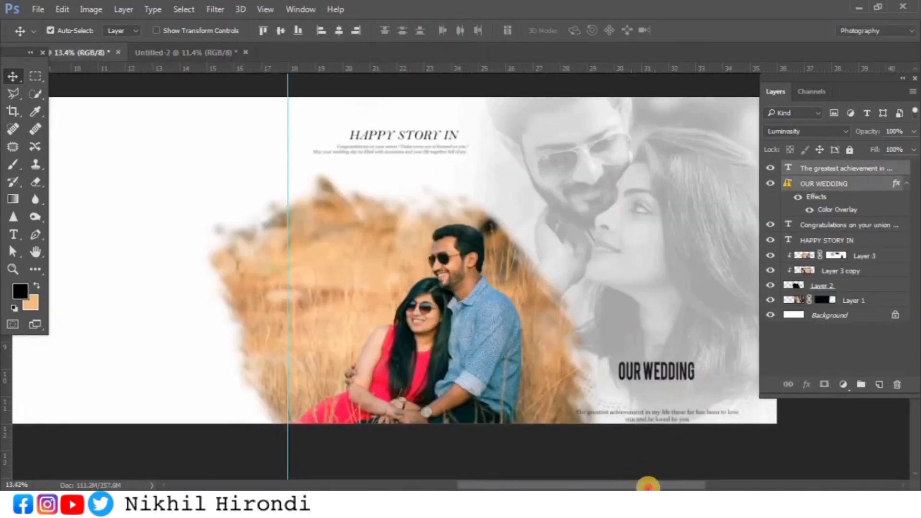
Move the quote closer beneath OUR WEDDING and place both texts in the portrait's lower right area.
left_click_drag(647, 485, 679, 486)
left_click(605, 422)
left_click_drag(604, 419, 608, 380)
left_click(835, 187, "ctrl")
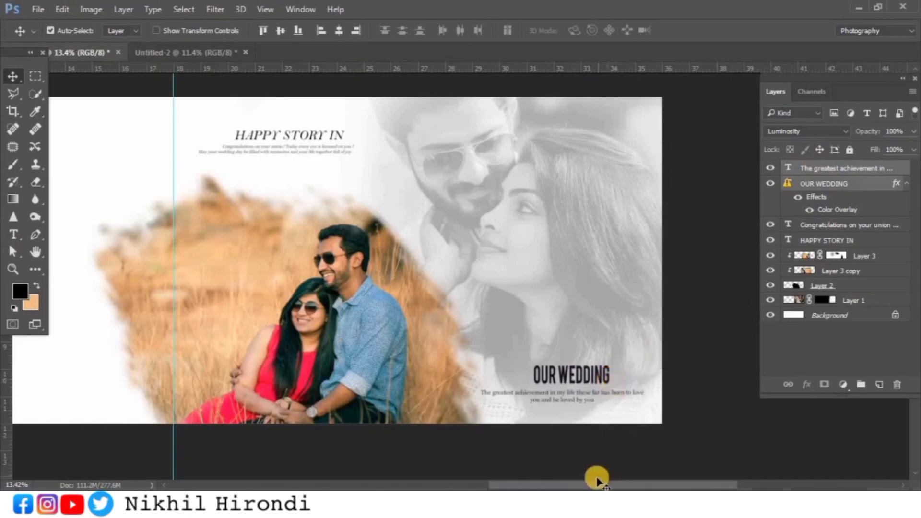
left_click_drag(597, 486, 588, 486)
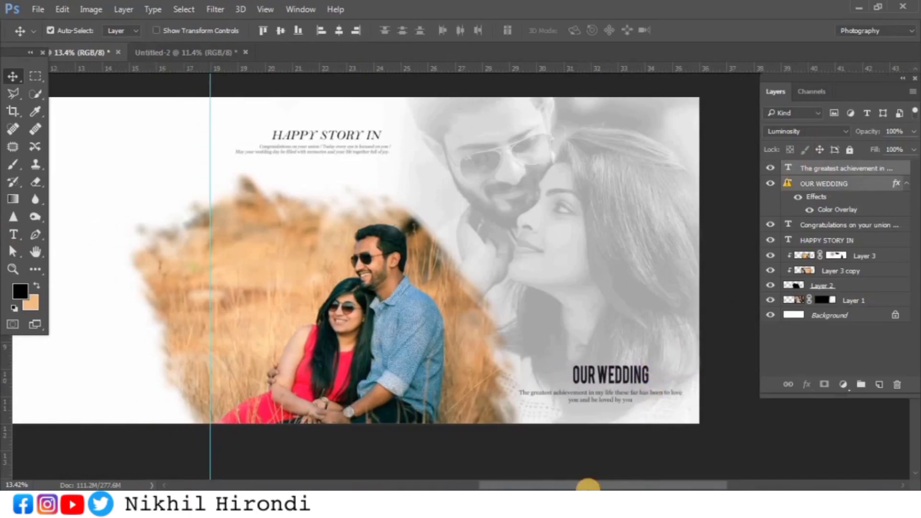
Nudge the HAPPY STORY IN title and its paragraph slightly further right together.
left_click(377, 139)
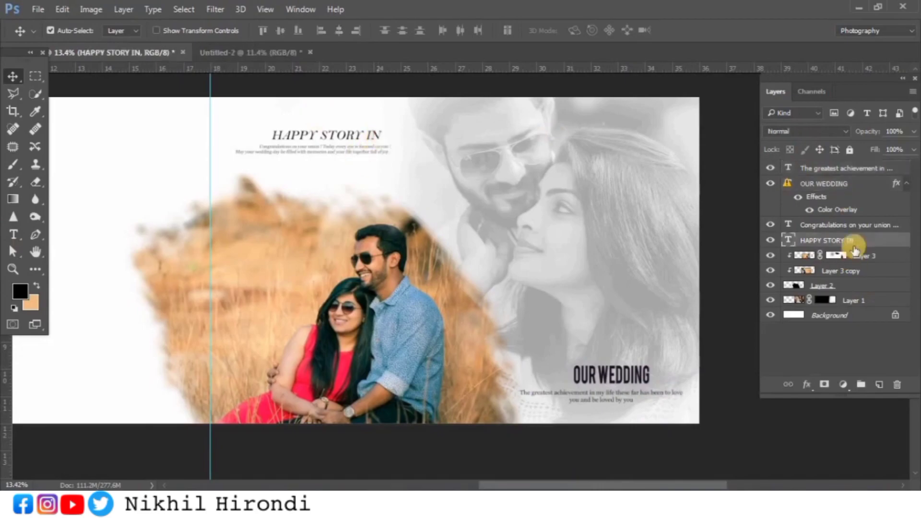
left_click(861, 227, "shift")
key("shift+Right")
key("shift+Right")
key("shift+Right")
key("shift+Right")
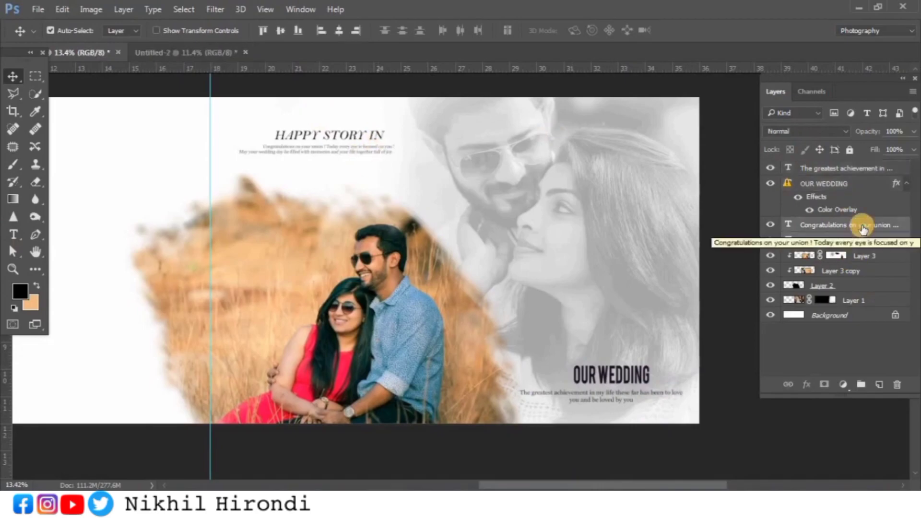
Open the couple photo 110a8cb7427e46090d7a7b8c13aedb05 from the wedding photo folder and copy it onto the album page's empty left half.
left_click_drag(524, 486, 448, 486)
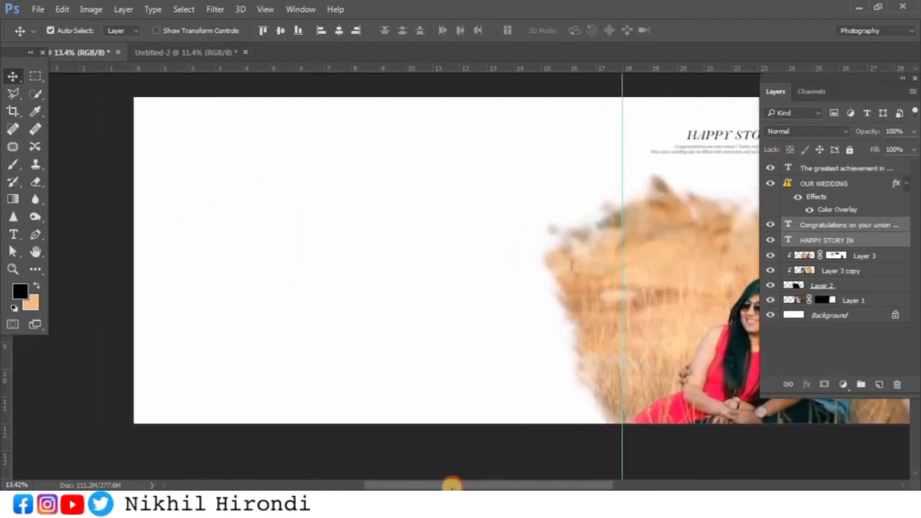
left_click(835, 172)
left_click(267, 95)
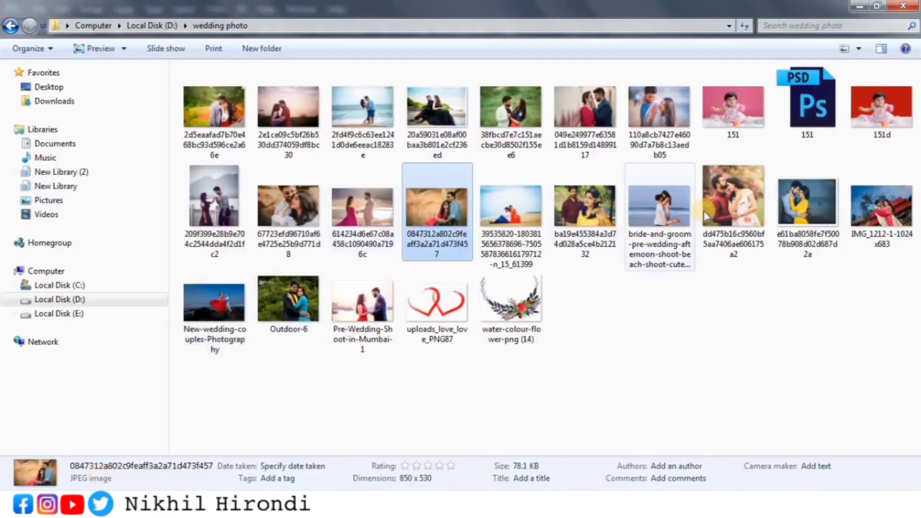
left_click_drag(660, 108, 411, 54)
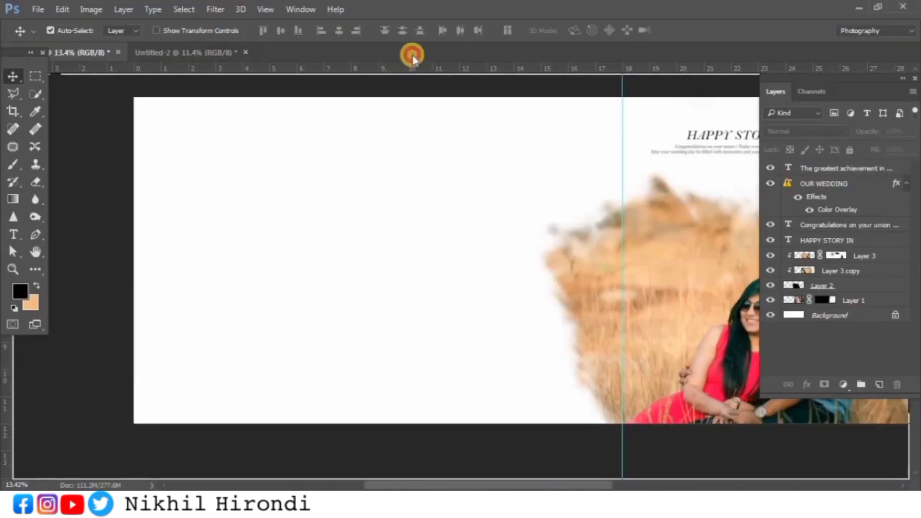
left_click_drag(114, 56, 478, 382)
Enlarge the new couple photo from the page's left edge until it fills the full page height.
key("ctrl+t")
key("ctrl+z")
left_click_drag(300, 248, 425, 317)
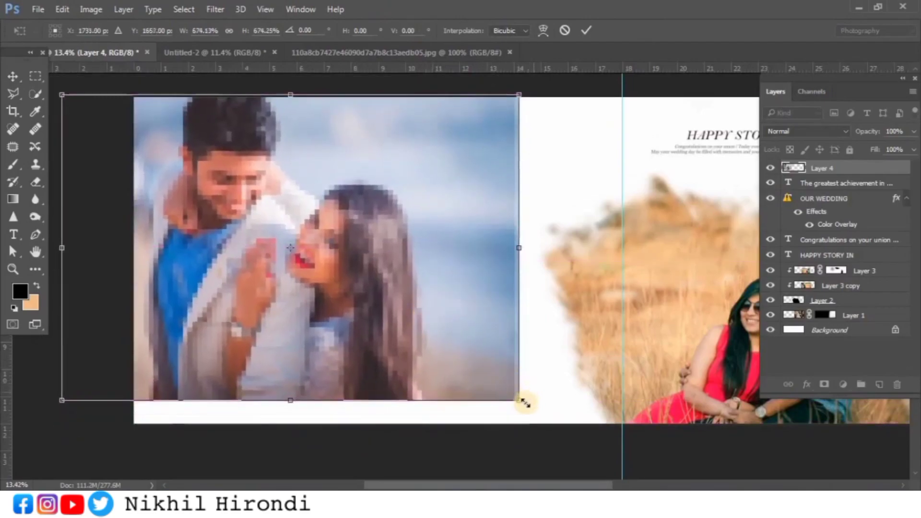
left_click_drag(519, 400, 557, 422)
key("Return")
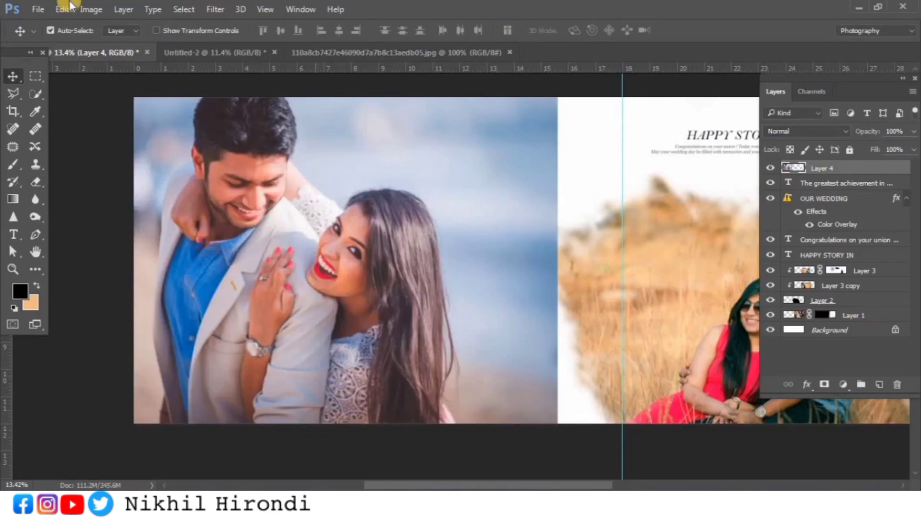
Add a Hide All layer mask to Layer 4.
left_click(119, 11)
mouse_move(192, 188)
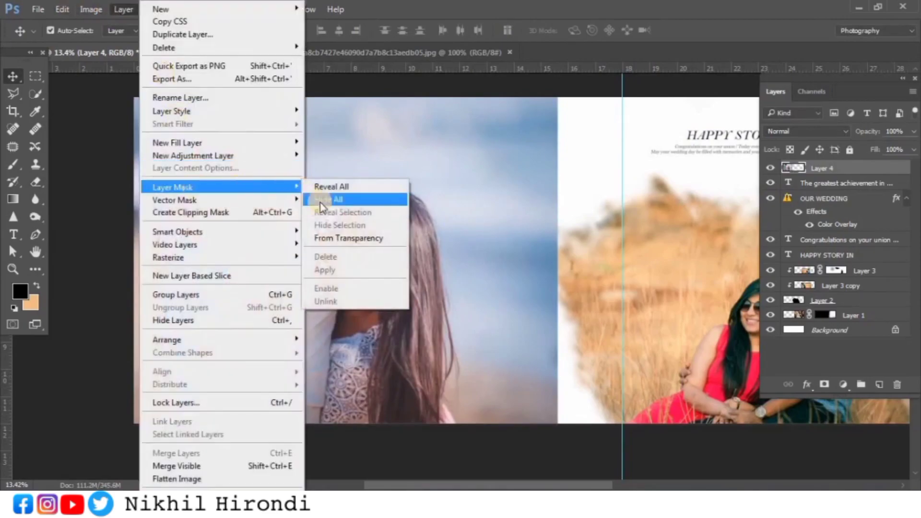
left_click(320, 205)
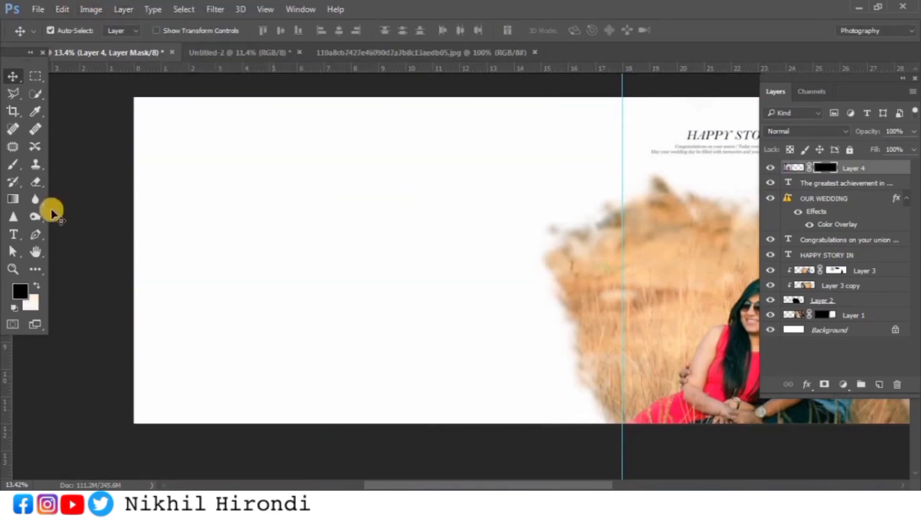
Reveal the man's face and shoulders by painting Layer 4's mask with a large soft white brush at 51% opacity.
left_click(13, 164)
left_click(37, 286)
left_click_drag(257, 246, 348, 301)
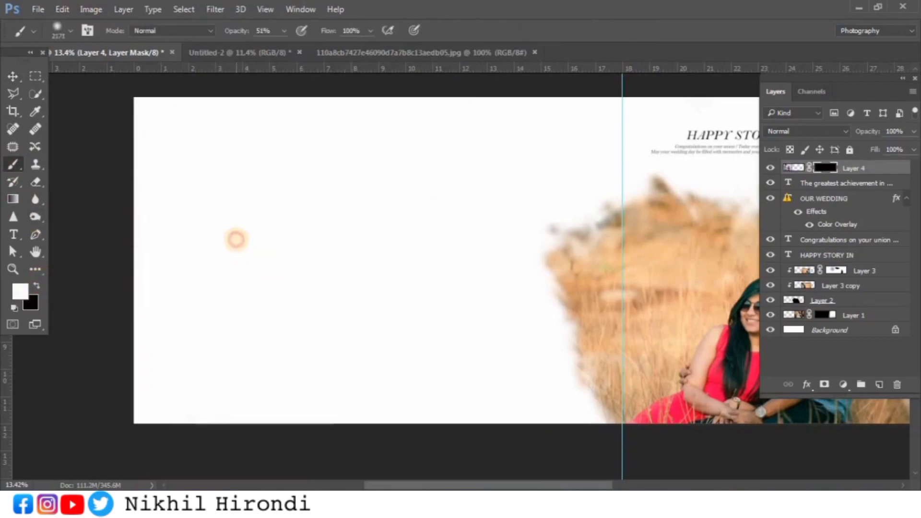
left_click(236, 239)
left_click(251, 213)
left_click(246, 182)
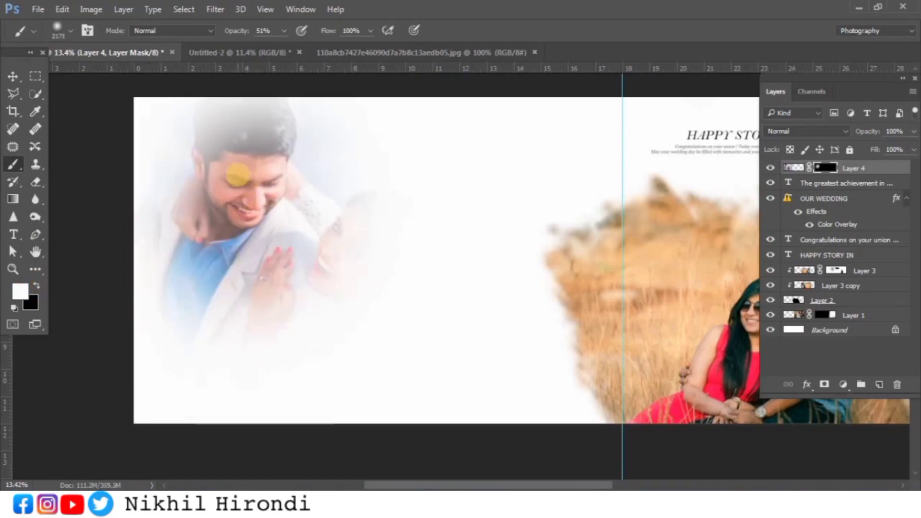
left_click(237, 175)
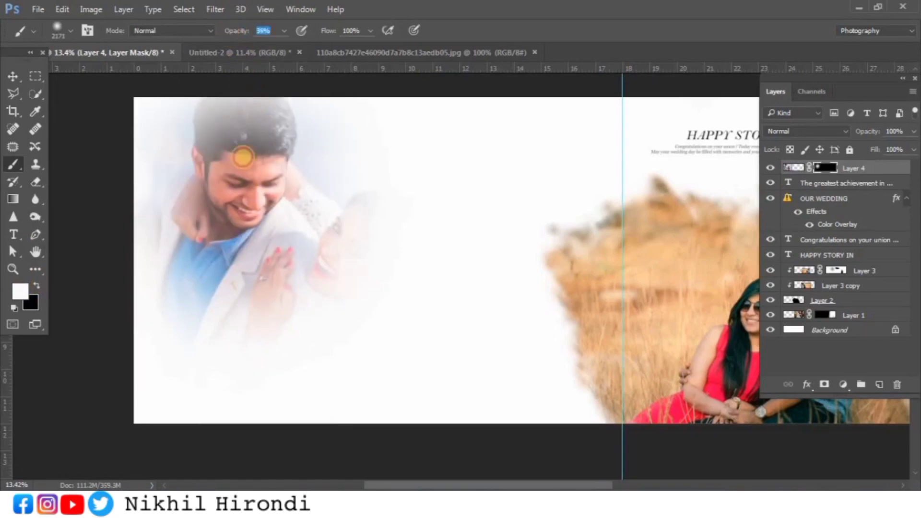
Reveal the woman and the couple's bodies on Layer 4's mask with white strokes at 33% brush opacity, keeping the edges faded.
left_click(319, 307)
left_click(343, 302)
left_click(354, 309)
left_click(360, 302)
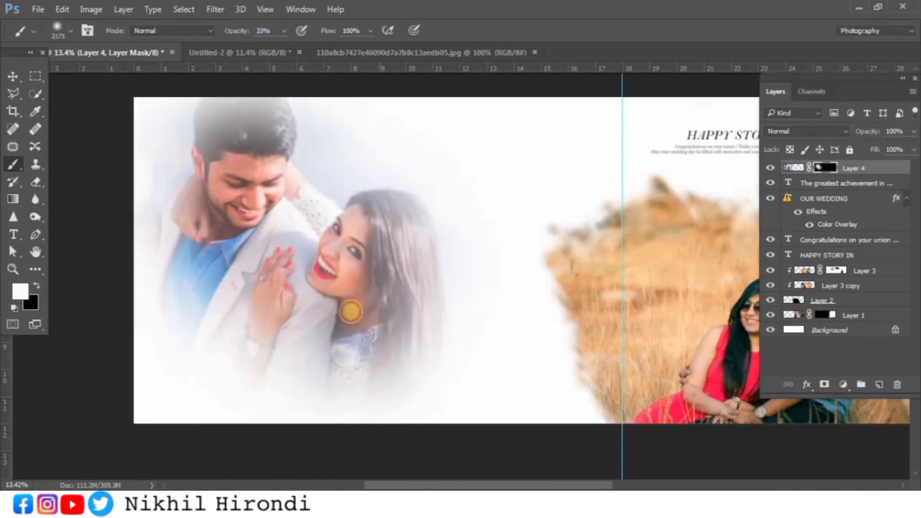
left_click(358, 307)
left_click(268, 351)
left_click(194, 373)
left_click(177, 358)
left_click(249, 354)
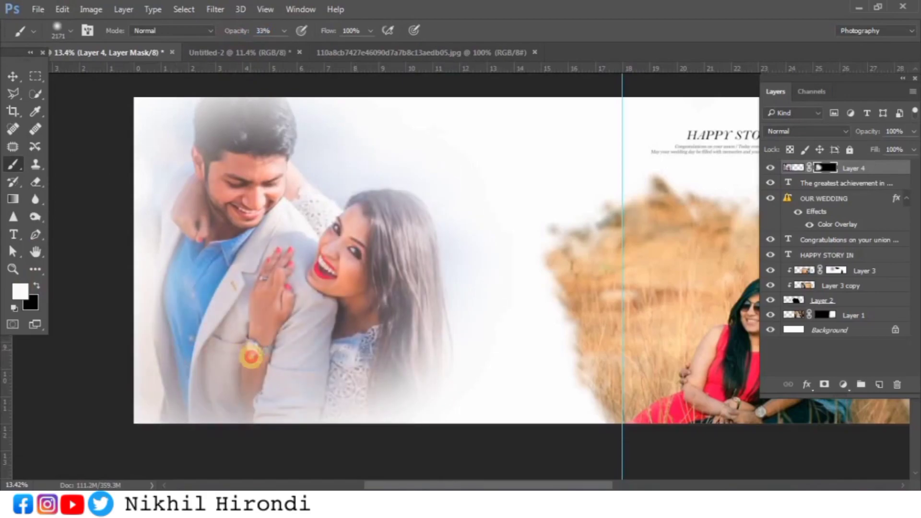
left_click(367, 344)
left_click(372, 376)
left_click(383, 391)
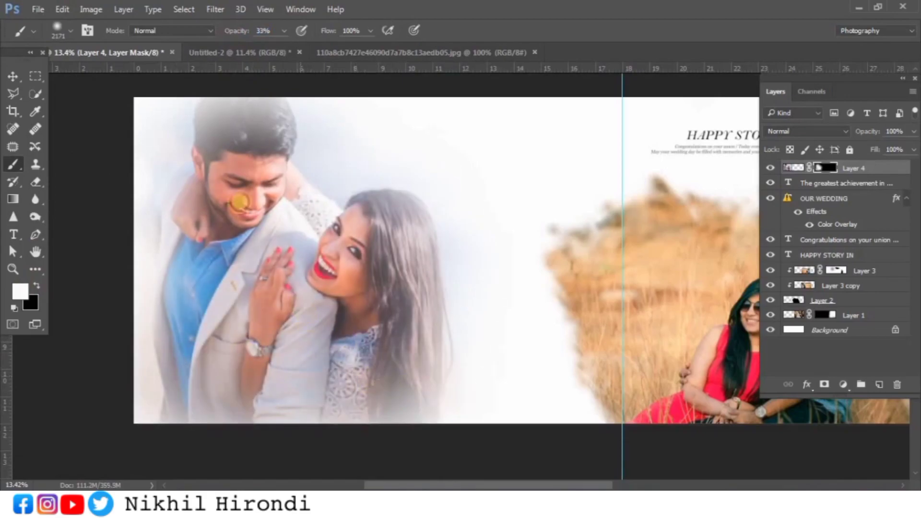
left_click(230, 319)
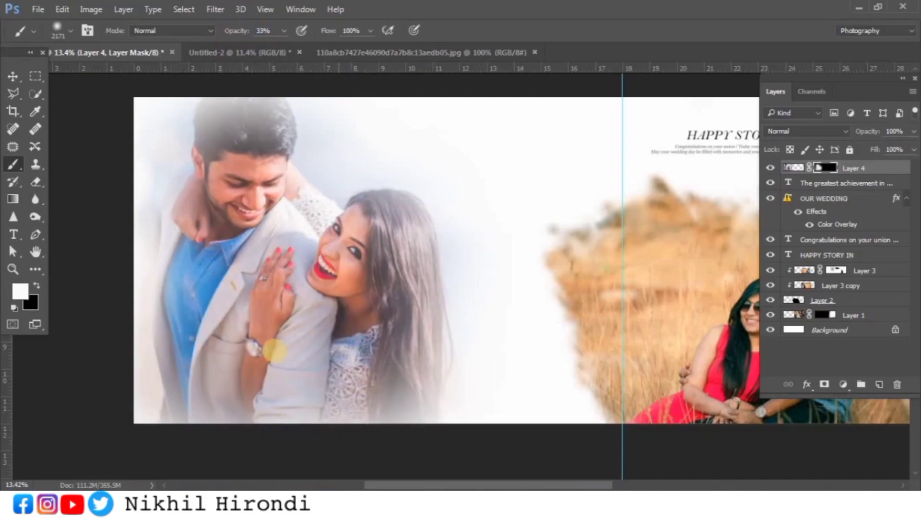
Soften the edges of Layer 4's mask with a black brush, then shift the couple photo slightly left.
left_click(38, 285)
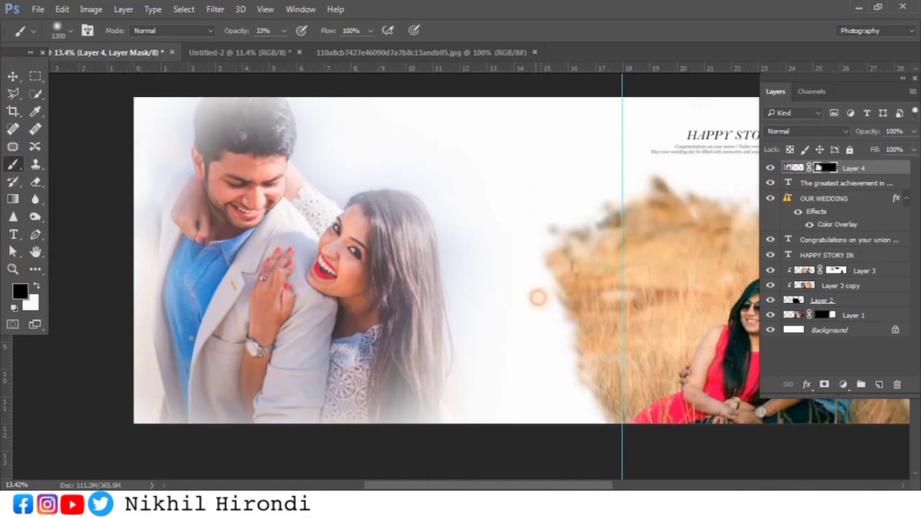
left_click(16, 75)
left_click_drag(365, 294, 356, 295)
Draw a black rectangle shape about 1438 by 2017 px between the couple portrait and the golden field photo.
left_click(35, 269)
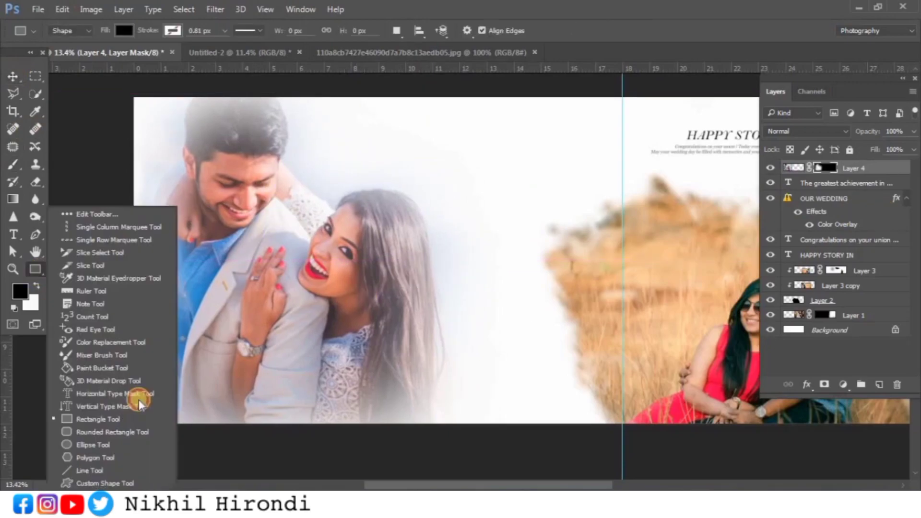
left_click(139, 467)
left_click_drag(462, 157, 593, 340)
left_click(477, 132)
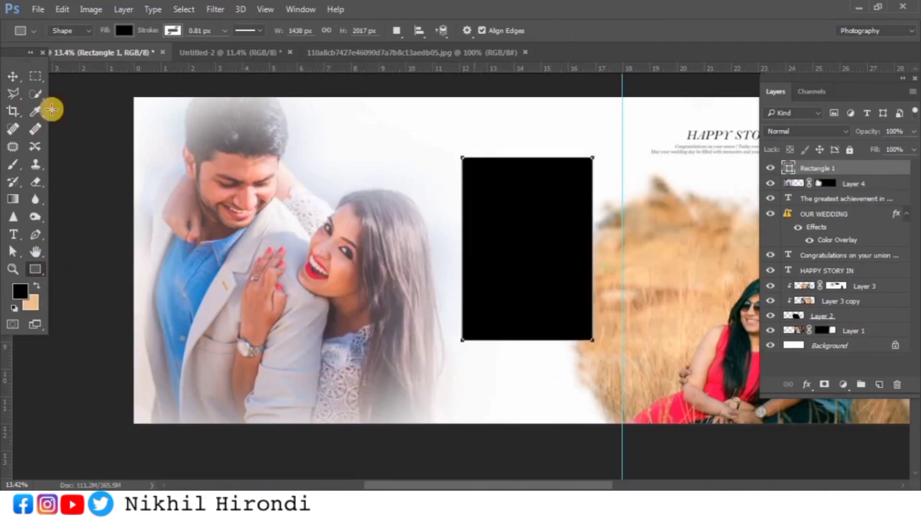
Shift the black rectangle slightly down and scale it down a little.
left_click(13, 76)
left_click_drag(525, 298, 523, 310)
key("ctrl+t")
left_click_drag(589, 354, 581, 342)
key("Return")
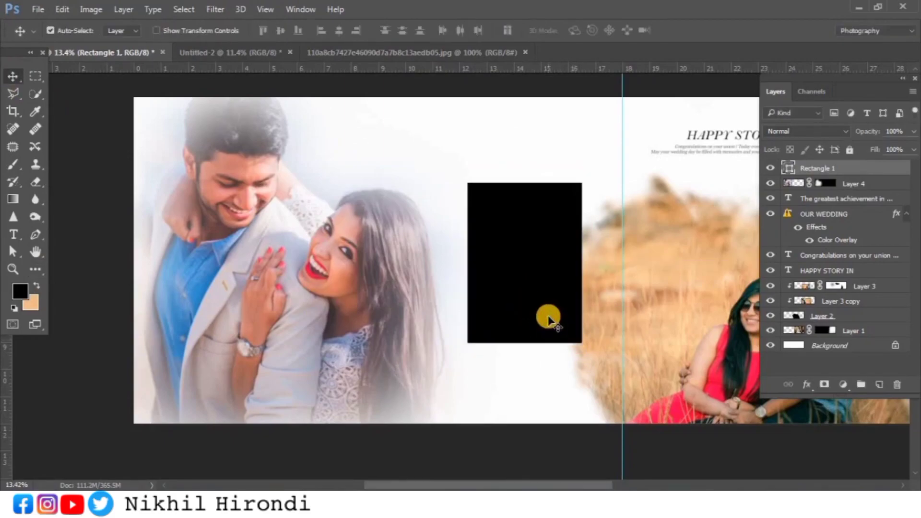
Duplicate the black rectangle, fill the copy with white (ffffff) and shrink it about its centre to leave an even black border.
key("ctrl+j")
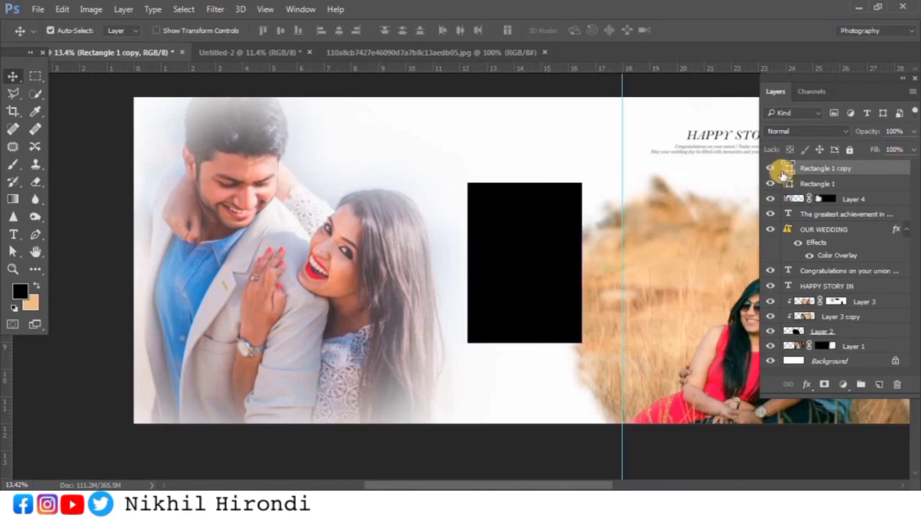
double_click(789, 170)
type("ffffff")
left_click(603, 230)
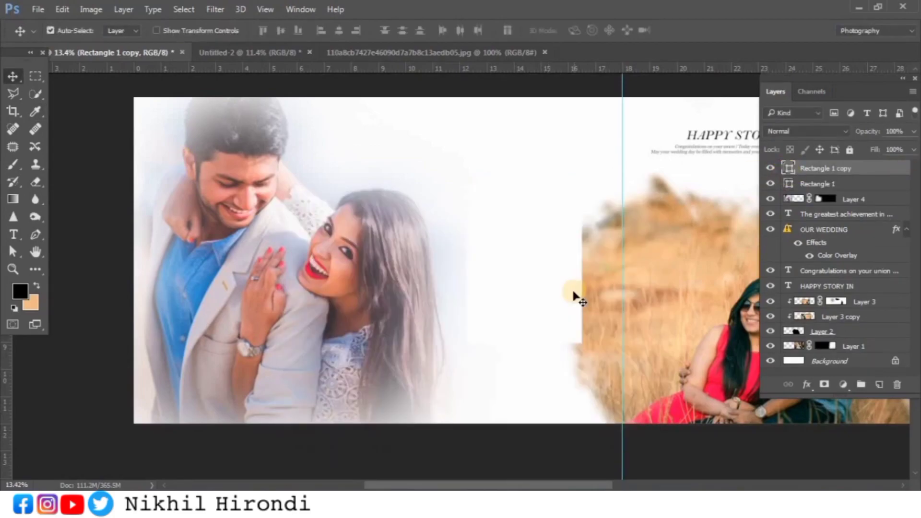
key("ctrl+t")
left_click_drag(582, 183, 566, 193)
key("Return")
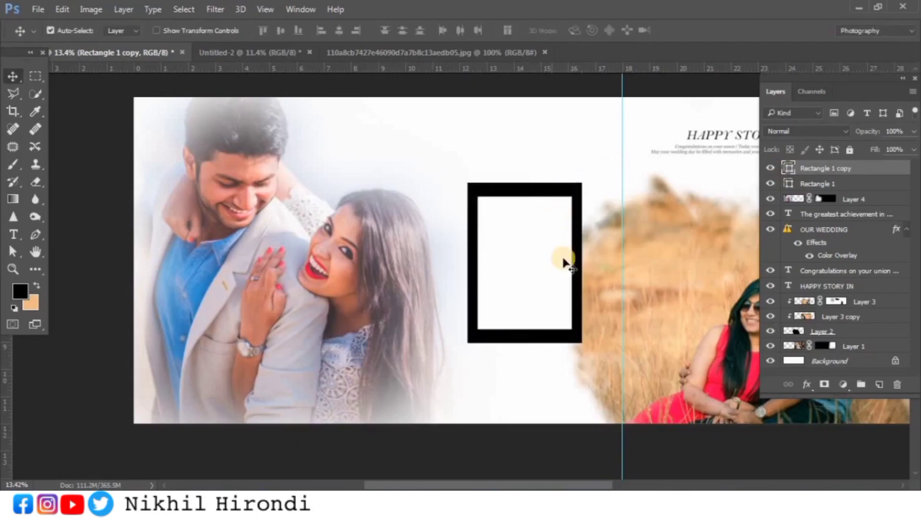
Reshape the black Rectangle 1 by extending its bottom edge and lowering its top edge so the white rectangle protrudes above it.
left_click(533, 338)
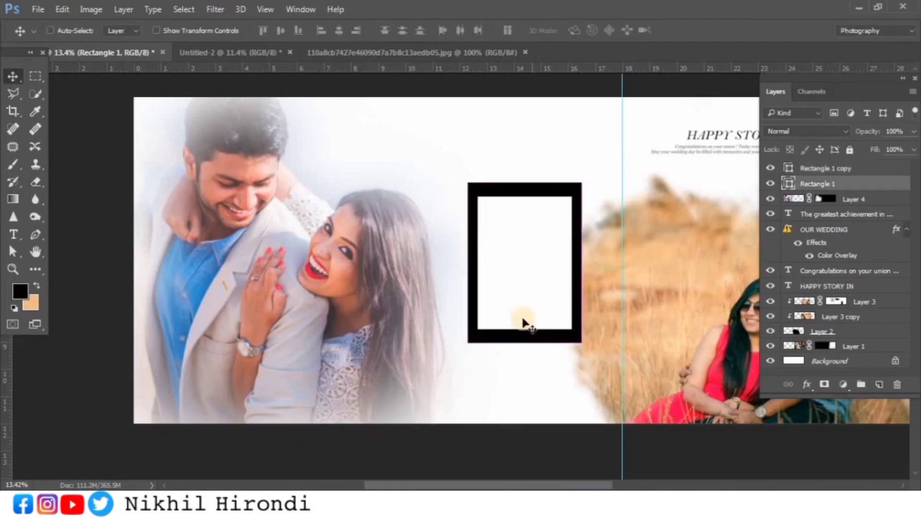
key("ctrl+t")
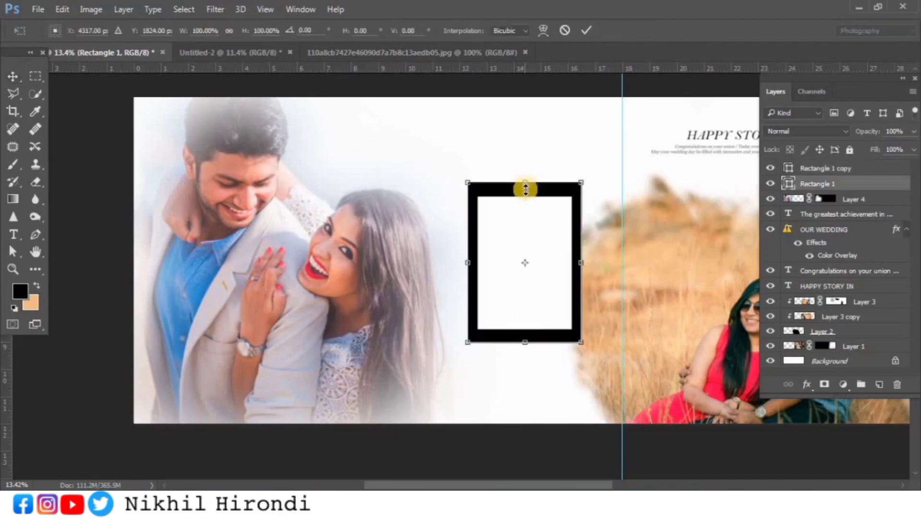
left_click_drag(525, 342, 531, 366)
left_click_drag(526, 188, 525, 240)
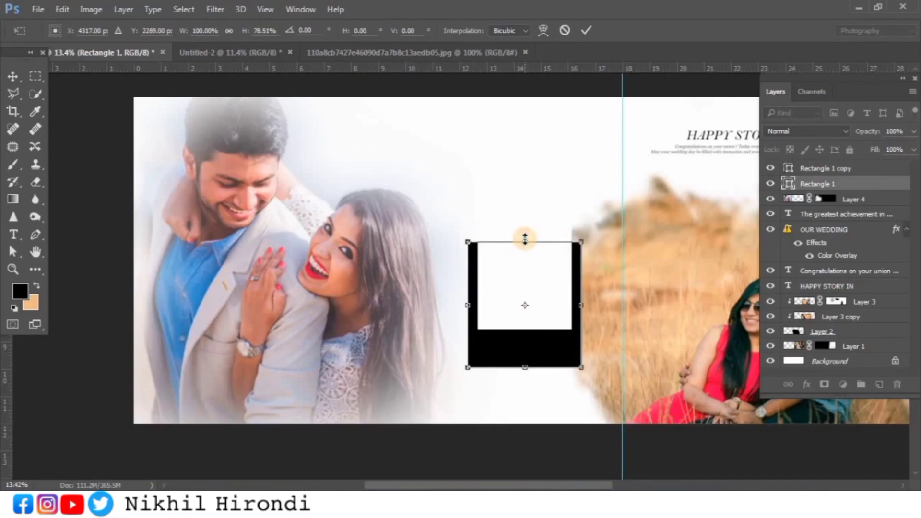
key("Return")
Duplicate the white rectangle and squash the copy to 13% height, making a thin strip along its bottom edge.
key("ctrl+j")
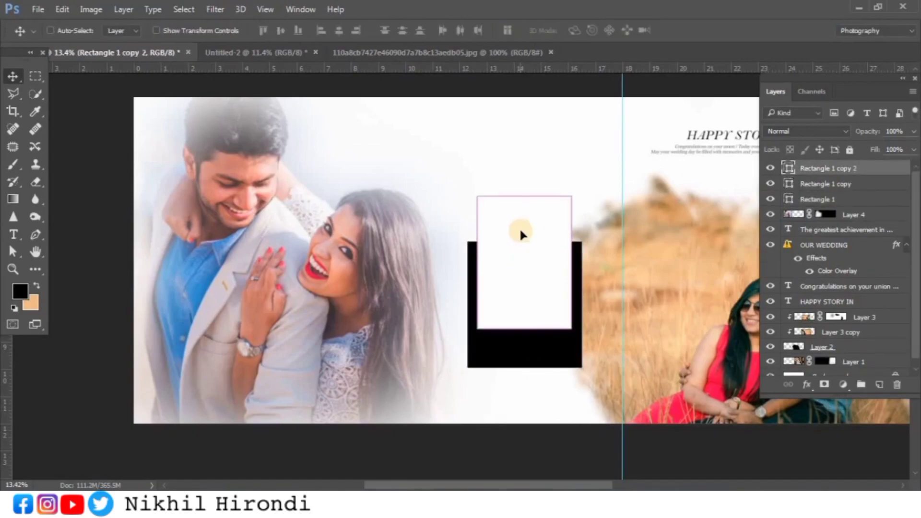
key("ctrl+t")
left_click_drag(525, 196, 528, 312)
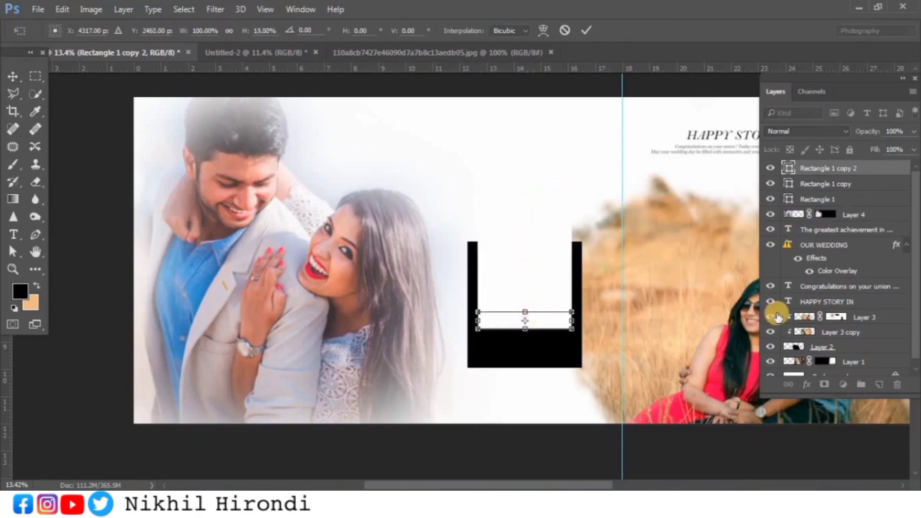
key("Return")
Move the thin white strip directly below the white rectangle and narrow it slightly on both sides.
key("shift+Down")
key("shift+Down")
key("shift+Down")
key("shift+Down")
key("shift+Down")
key("shift+Down")
key("shift+Down")
key("shift+Down")
key("shift+Down")
key("shift+Down")
key("shift+Down")
key("shift+Down")
key("shift+Down")
key("shift+Down")
key("shift+Down")
key("shift+Down")
key("shift+Down")
key("shift+Down")
key("shift+Down")
key("shift+Down")
key("shift+Up")
key("shift+Up")
key("shift+Up")
key("shift+Up")
key("shift+Up")
key("shift+Up")
key("shift+Up")
key("shift+Up")
key("shift+Up")
key("shift+Up")
key("shift+Up")
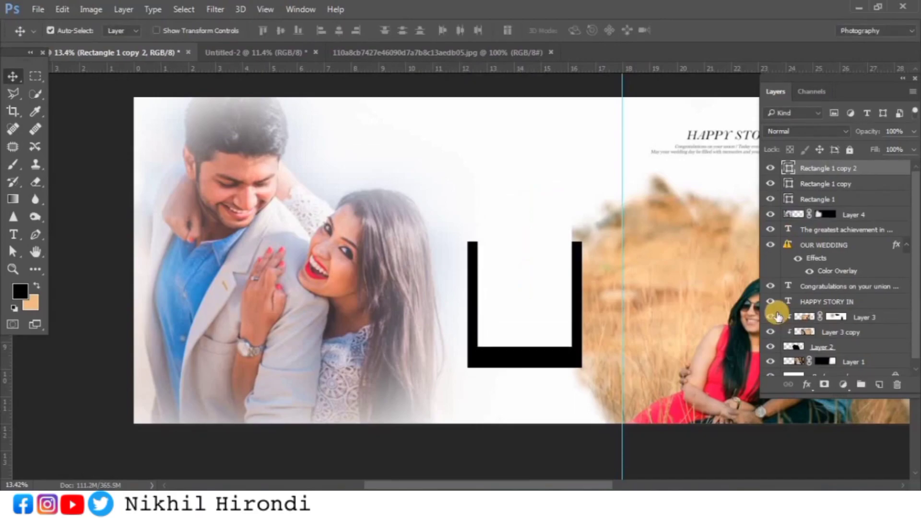
key("ctrl+t")
left_click_drag(572, 340, 567, 339)
key("Return")
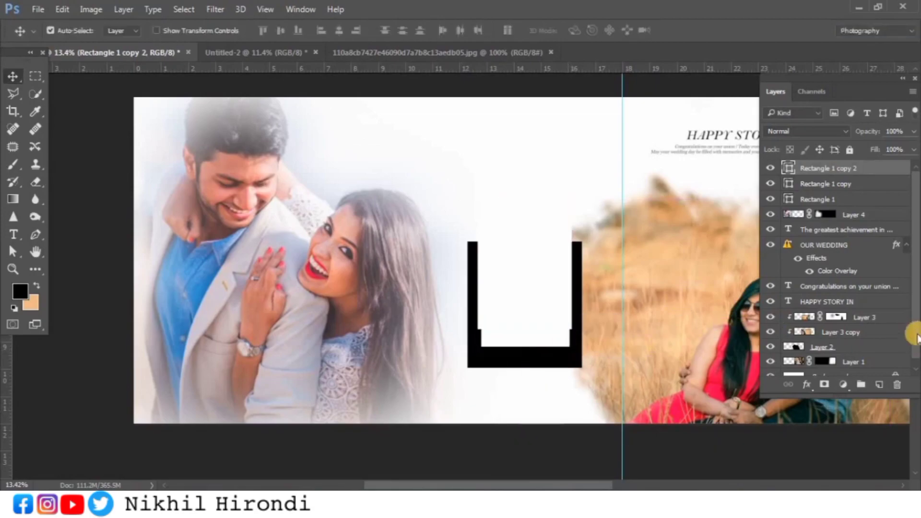
Open the bride-and-groom beach photo from the wedding photo folder, copy it into the spread above the white rectangle, and close its source file.
left_click(512, 263)
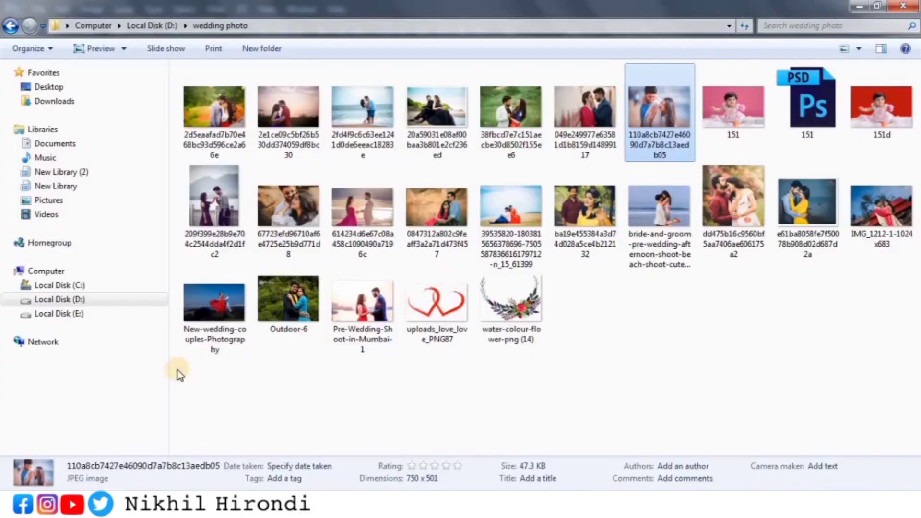
left_click(658, 211)
left_click_drag(657, 211, 613, 51)
left_click_drag(501, 231, 436, 228)
left_click_drag(205, 107, 492, 255)
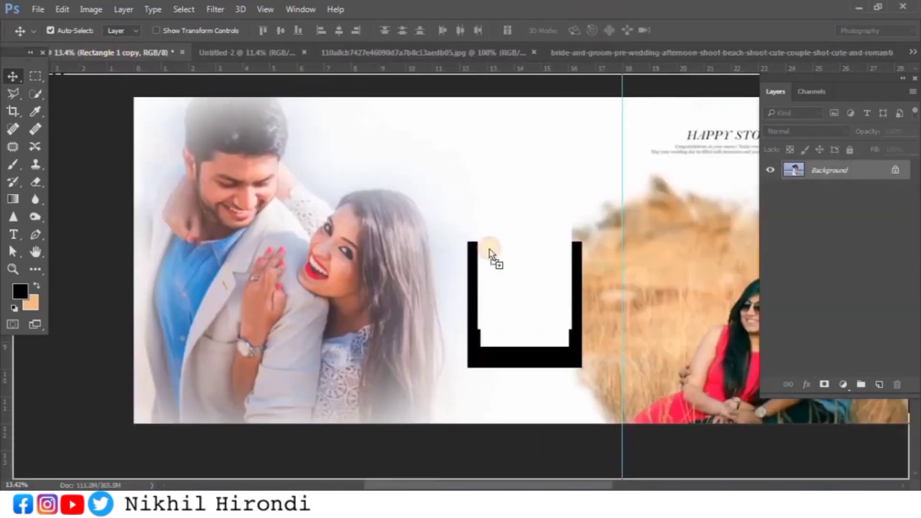
left_click_drag(542, 291, 543, 291)
left_click(667, 50)
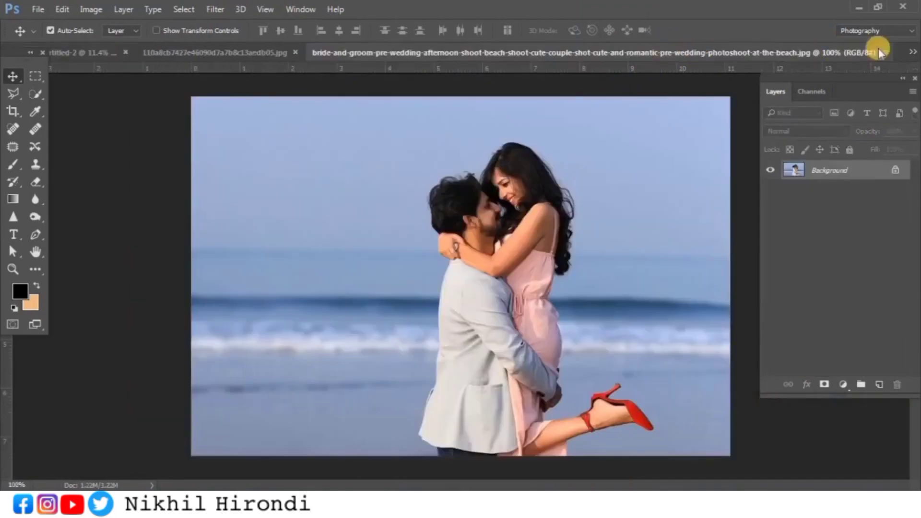
left_click(885, 53)
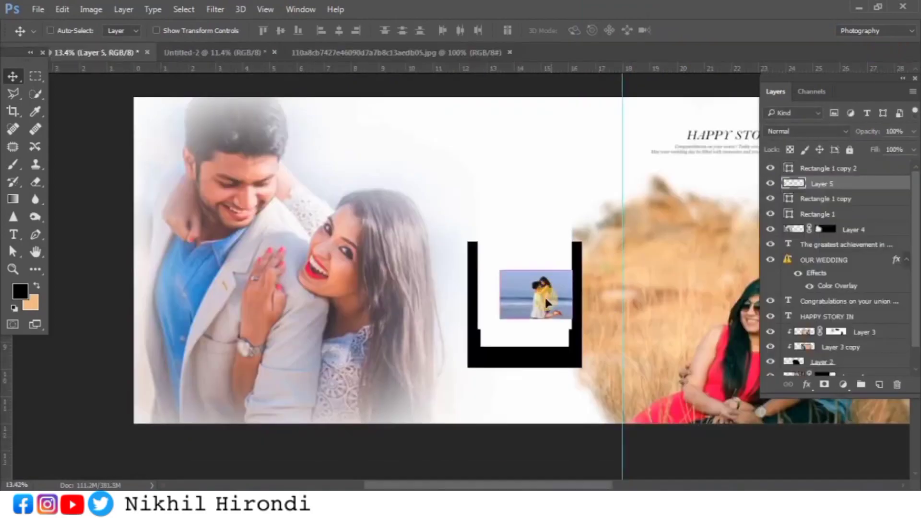
Enlarge the beach photo to about 312%, clip it to the white rectangle and position the couple within the frame.
key("ctrl+t")
left_click_drag(573, 320, 649, 370)
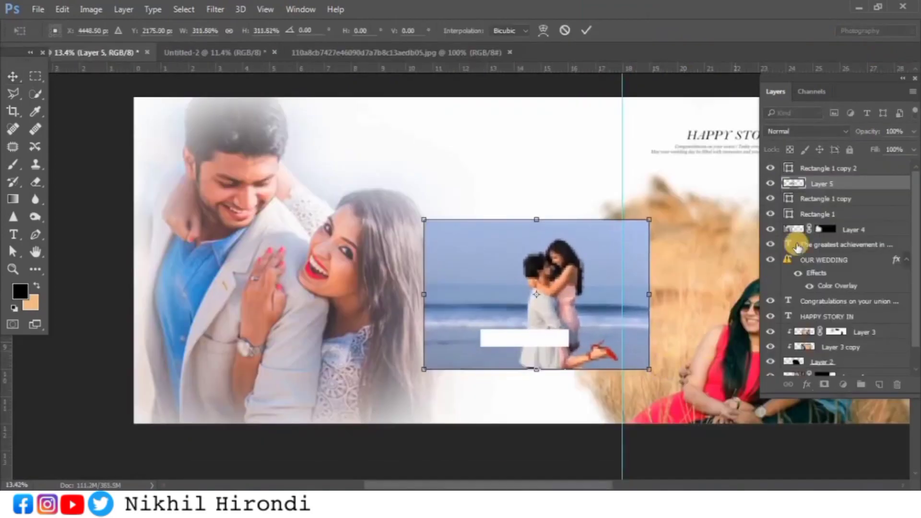
key("Return")
right_click(837, 184)
left_click(638, 304)
mouse_move(537, 292)
left_mouse_down()
mouse_move(527, 292)
mouse_move(538, 299)
left_mouse_up()
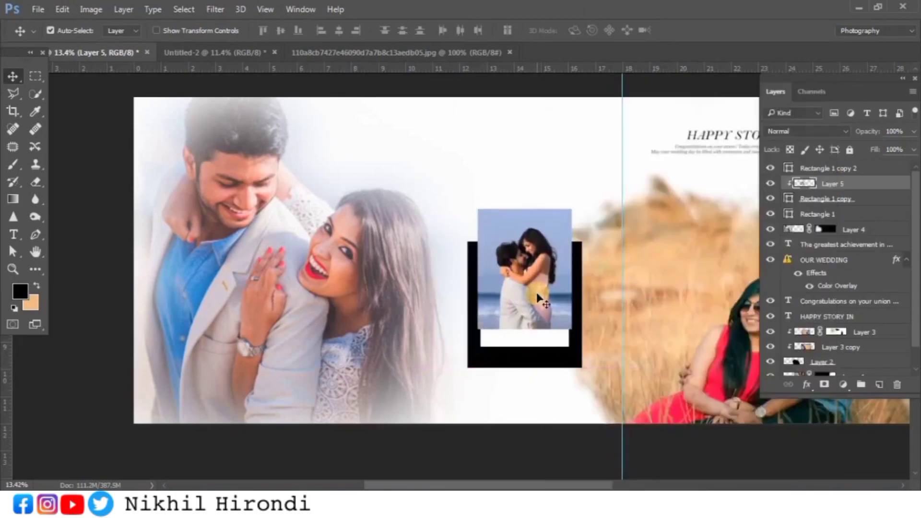
Change the fill of the black backing rectangle to light grey aaabac.
left_click(555, 341)
left_click(556, 356)
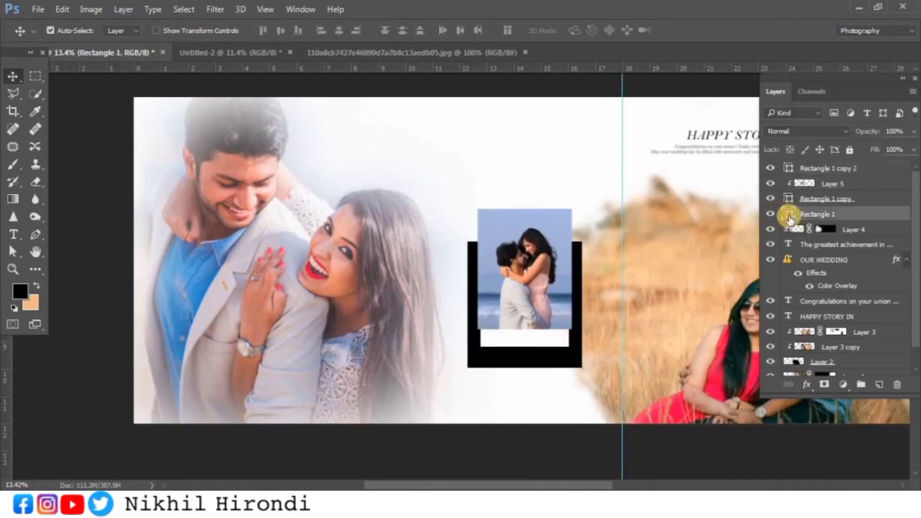
double_click(789, 214)
left_click_drag(401, 212, 151, 161)
left_click(482, 222)
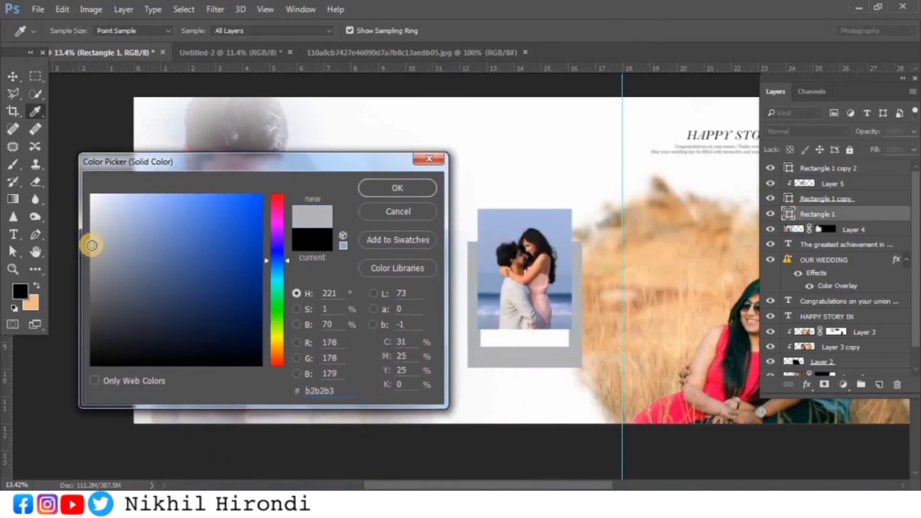
left_click_drag(92, 245, 91, 250)
left_click(371, 192)
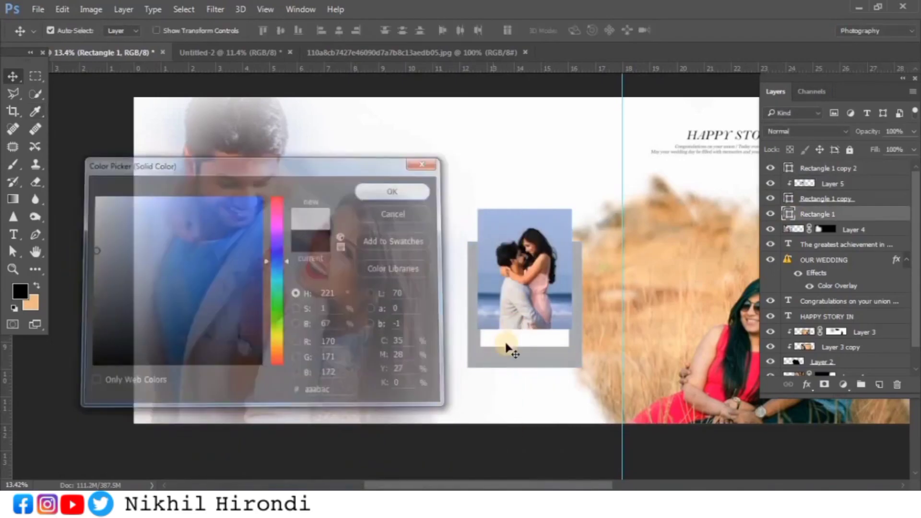
Change the fill of the thin white strip below the photo to darker grey 79797a.
left_click(506, 343)
double_click(789, 169)
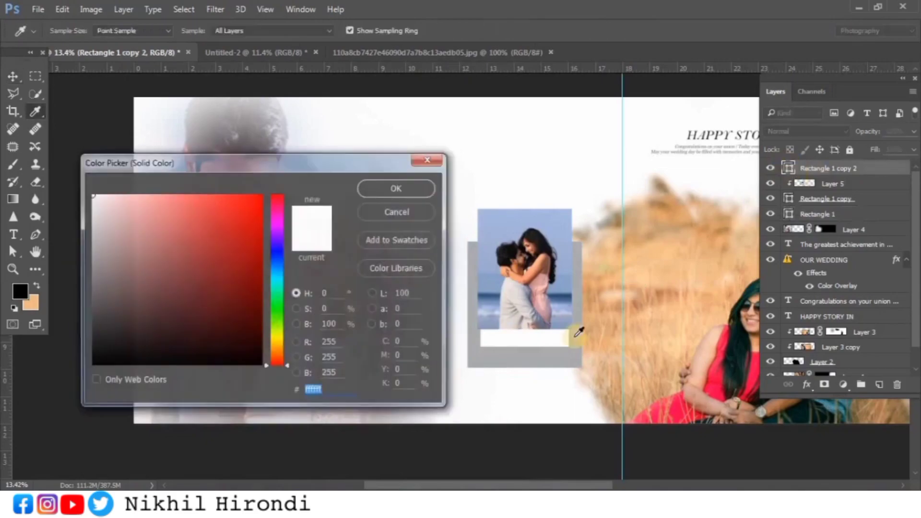
left_click(564, 353)
left_click_drag(93, 262, 93, 284)
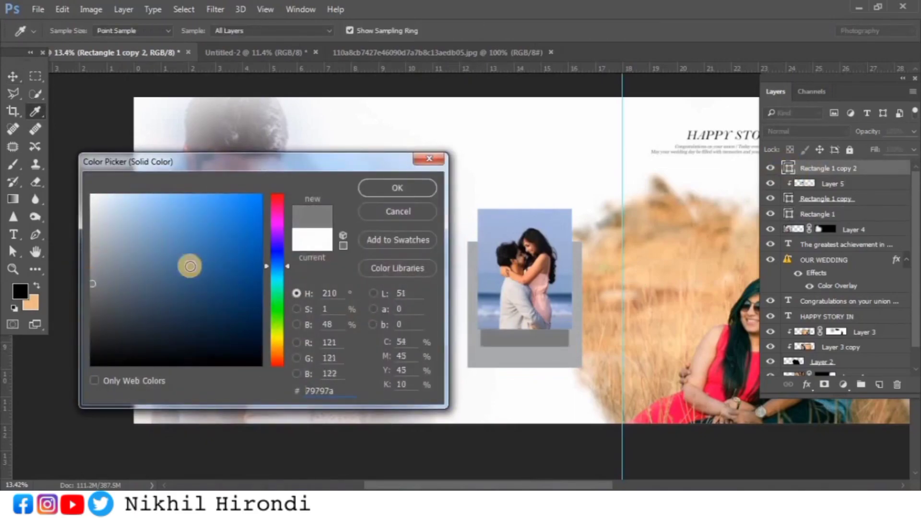
left_click(397, 188)
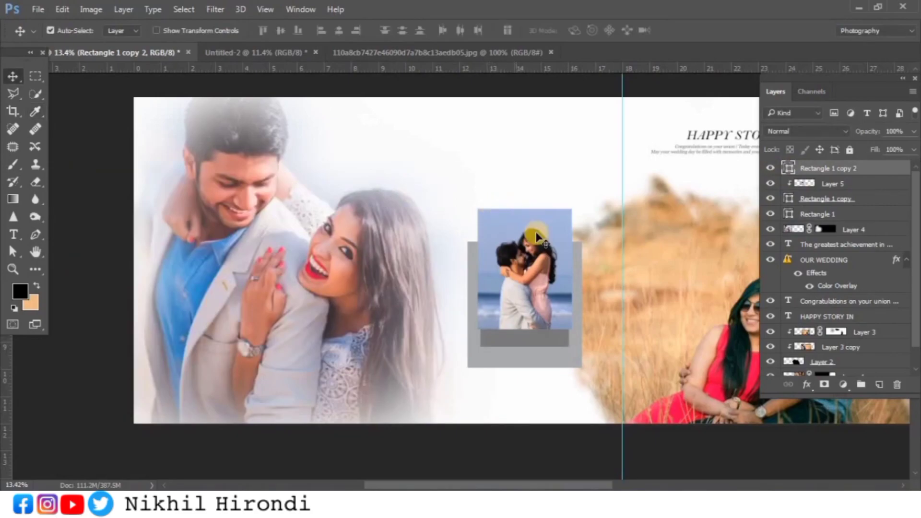
Add a white inside stroke at 100% opacity to Rectangle 1 copy as the beach photo's border.
left_click(861, 185)
double_click(873, 198)
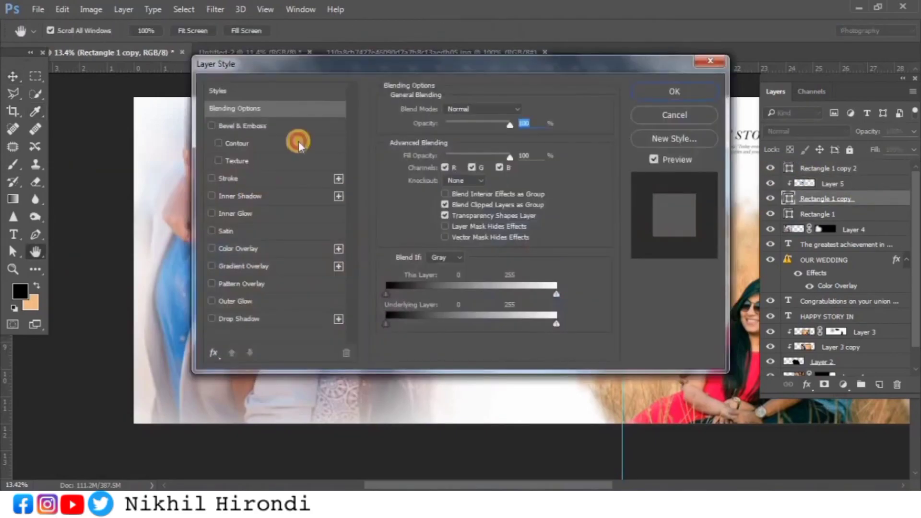
left_click(228, 178)
left_click_drag(380, 59, 372, 342)
left_click_drag(428, 385, 436, 387)
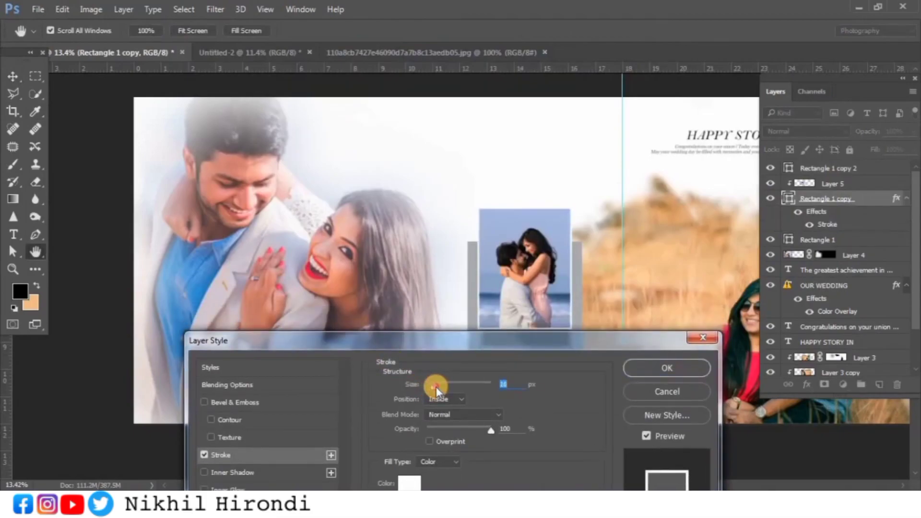
left_click(655, 368)
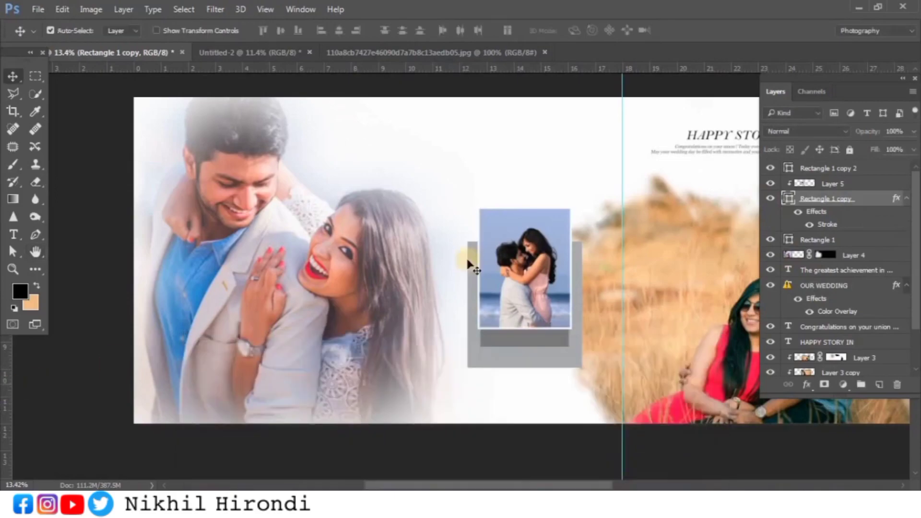
Select all layers from Rectangle 1 up to the strip and enlarge the framed beach photo group to about 117%.
left_click(852, 240)
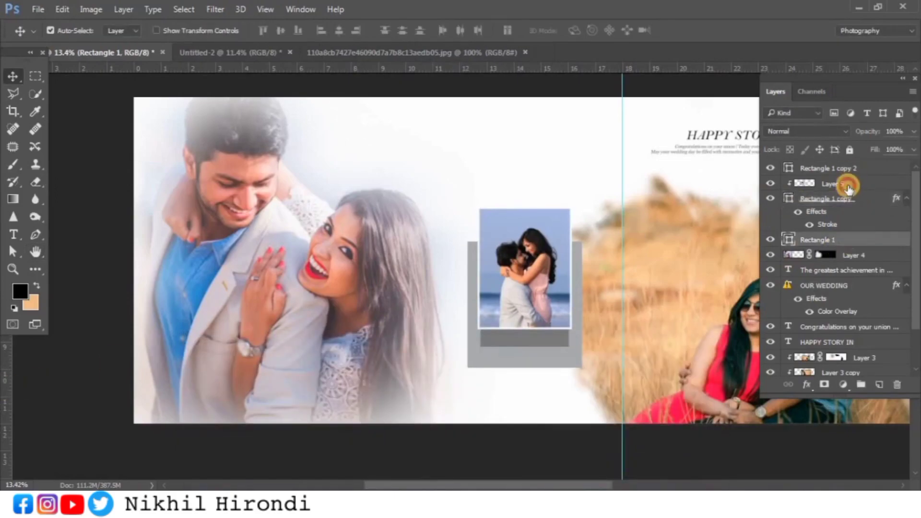
left_click(849, 188, "shift")
key("ctrl+t")
left_click_drag(627, 368, 649, 373)
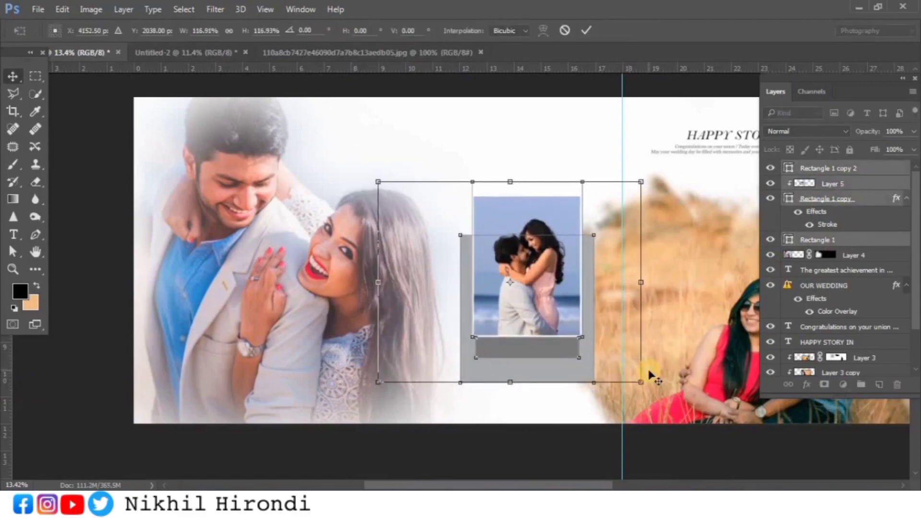
key("Return")
left_click(308, 278)
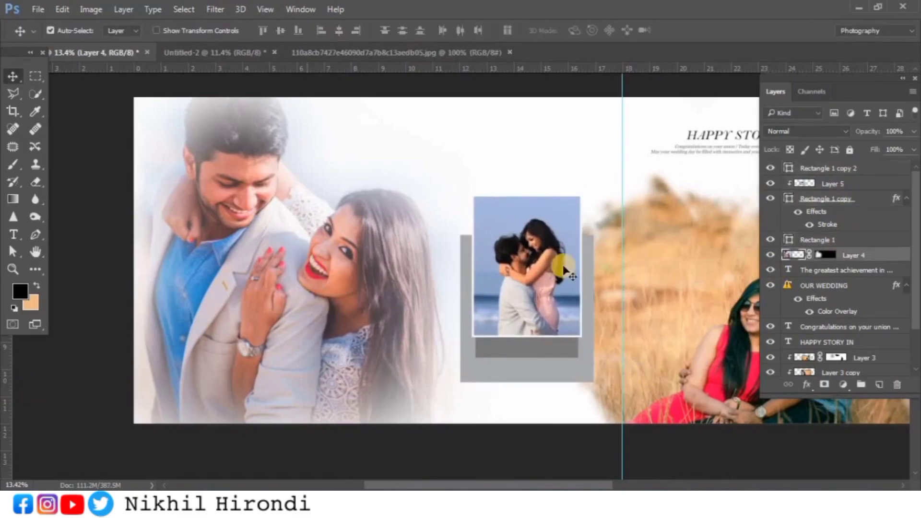
left_click(585, 310)
Select Layer 3 and Layer 3 copy together and shift the couple in the golden field to the right within the brush shape.
left_click_drag(514, 484, 595, 486)
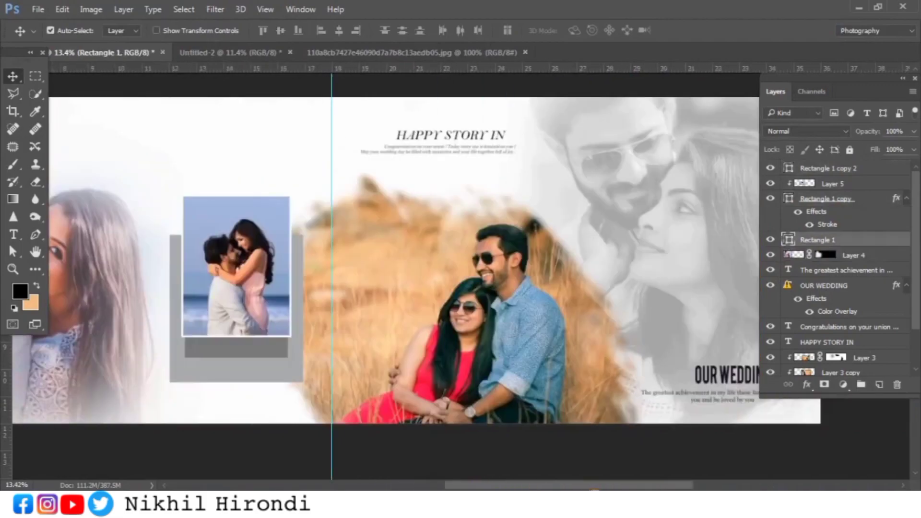
left_click(856, 357)
scroll(856, 361, "down", 1)
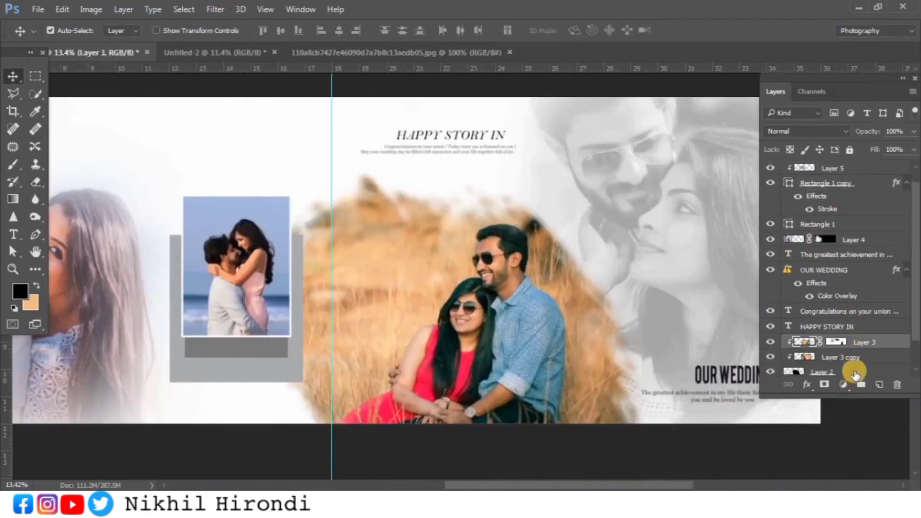
left_click(844, 357, "shift")
left_click_drag(511, 381, 554, 388)
left_click(887, 342)
left_click_drag(616, 486, 550, 485)
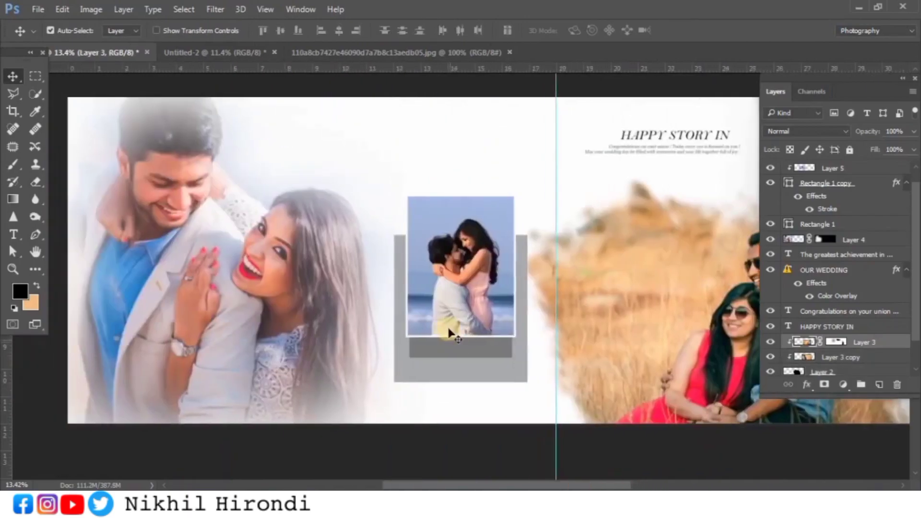
Duplicate the light grey backing rectangle and place the copy at the spread's top edge, directly above the beach photo.
left_click(456, 368)
left_click_drag(457, 367, 473, 99)
key("ctrl+t")
key("Return")
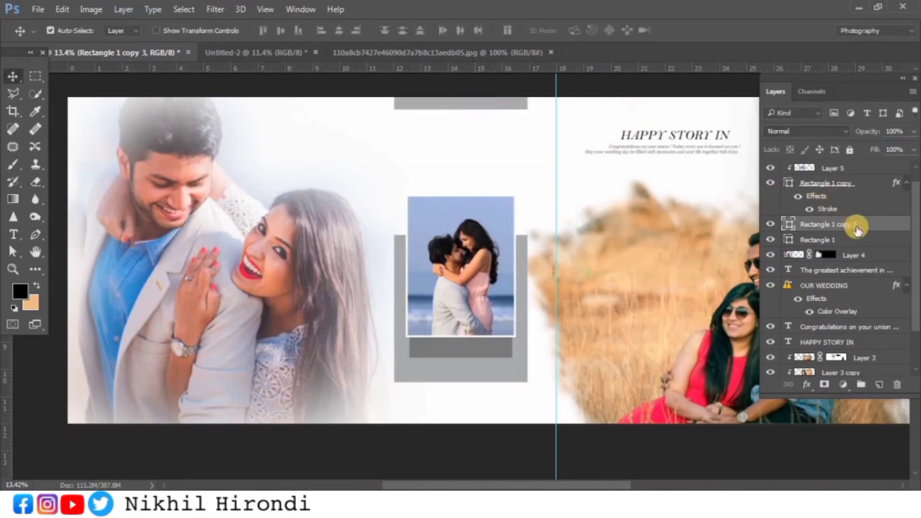
Close the 110a8cb7427e46090d7a7b8c13aedb05.jpg document and copy the Congratulations text from Untitled-2 onto the dark grey strip below the beach photo.
left_click(372, 176)
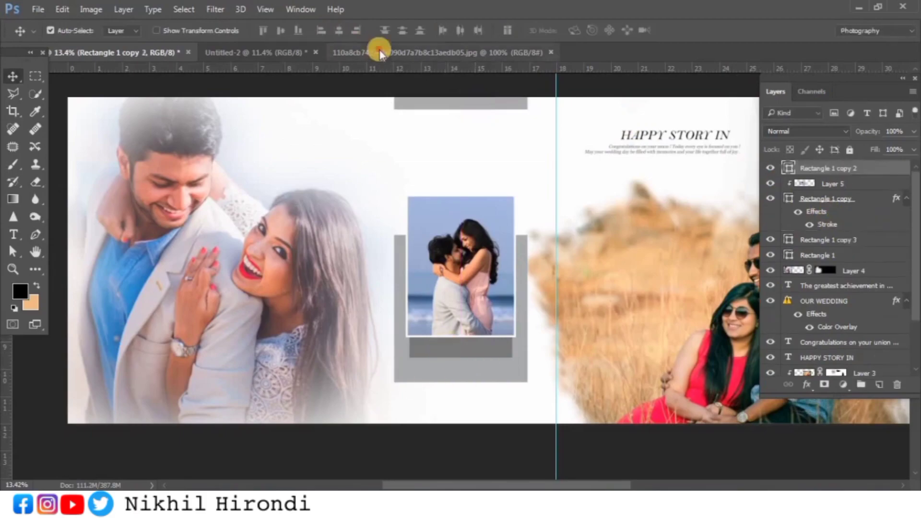
left_click(541, 53)
left_click(551, 52)
left_click(274, 53)
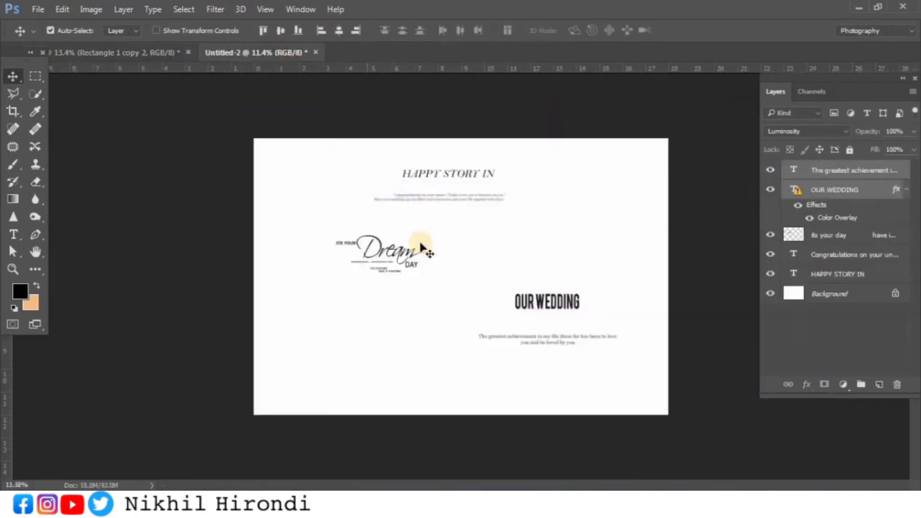
left_click_drag(468, 204, 492, 359)
key("ctrl+t")
key("Return")
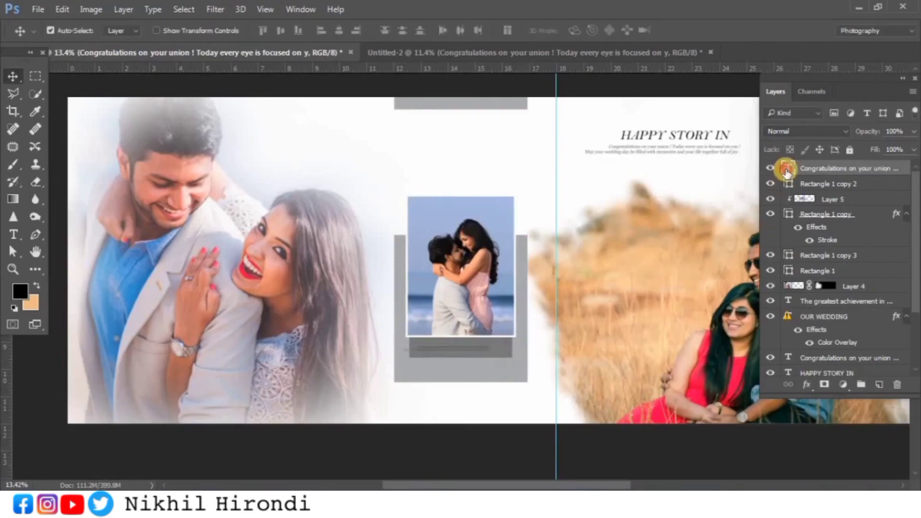
Change the copied Congratulations text colour to white, ffffff.
double_click(787, 168)
left_click(469, 31)
double_click(314, 391)
type("ffffff")
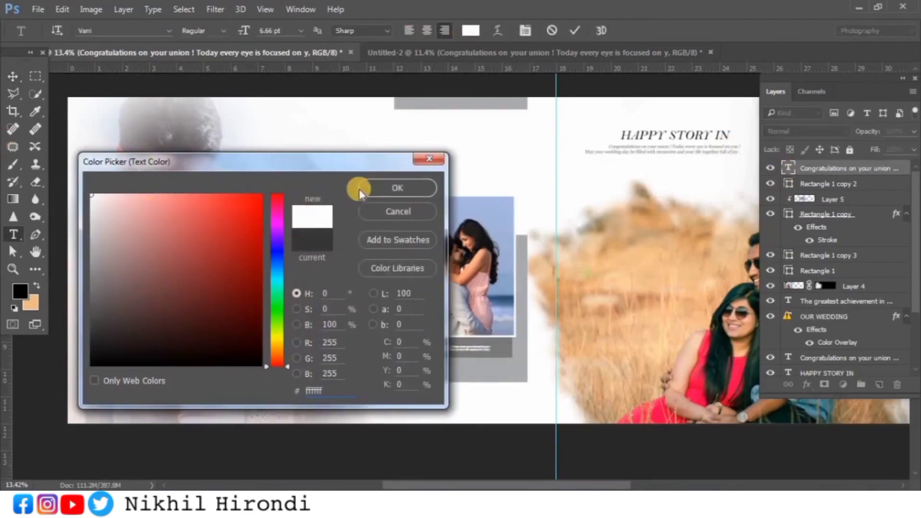
left_click(360, 192)
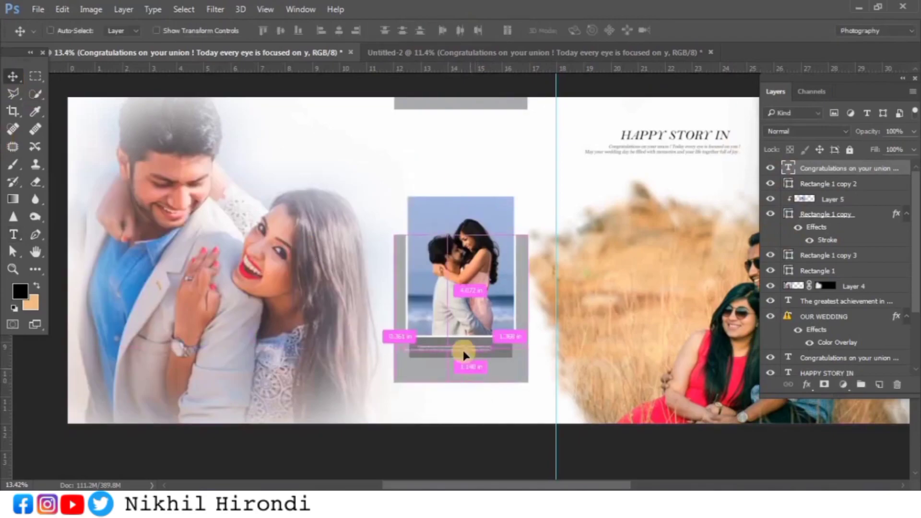
Shift the white Congratulations text to the right so it fits inside the dark grey strip.
key("ctrl+t")
left_click_drag(446, 352, 486, 354)
key("Return")
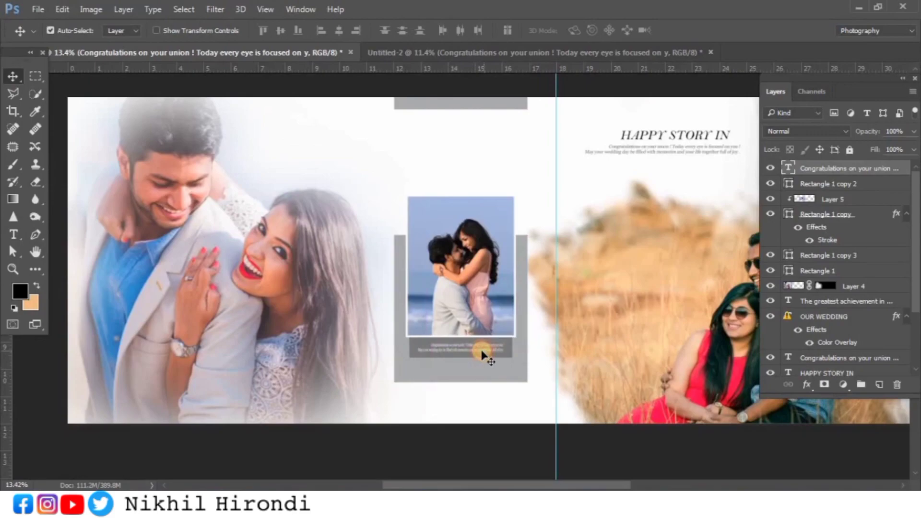
Select the light grey rectangle at the spread's top edge and move its layer, Rectangle 1 copy 3, below Rectangle 1 in the stacking order.
left_click(850, 272, "shift")
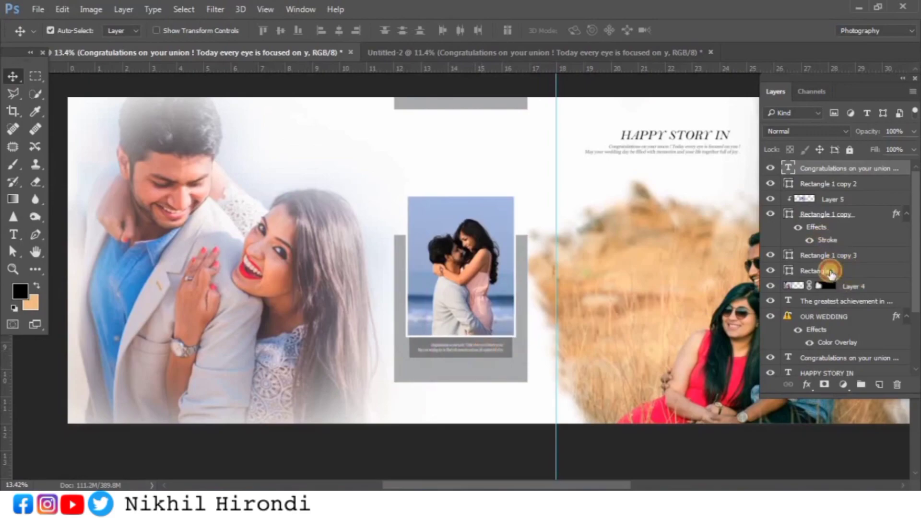
left_click_drag(458, 309, 458, 310)
left_click(446, 118)
left_click(789, 237)
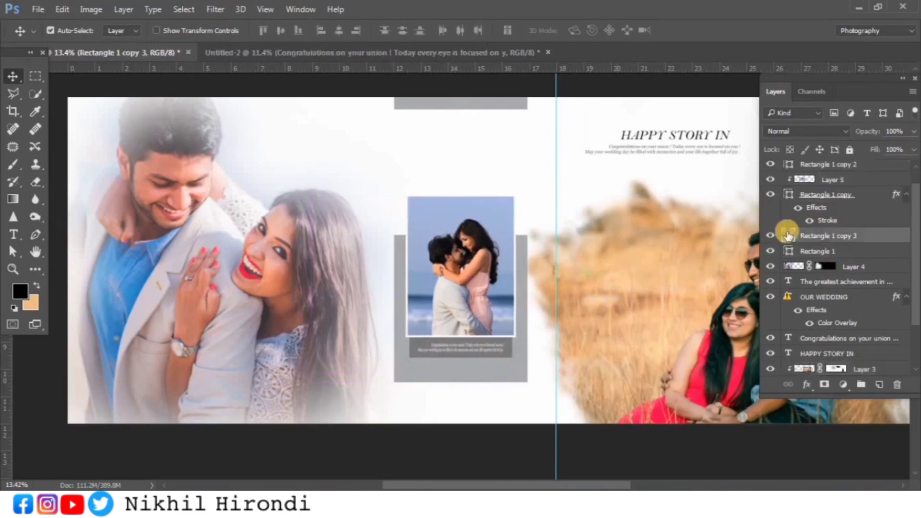
left_click_drag(792, 240, 823, 256)
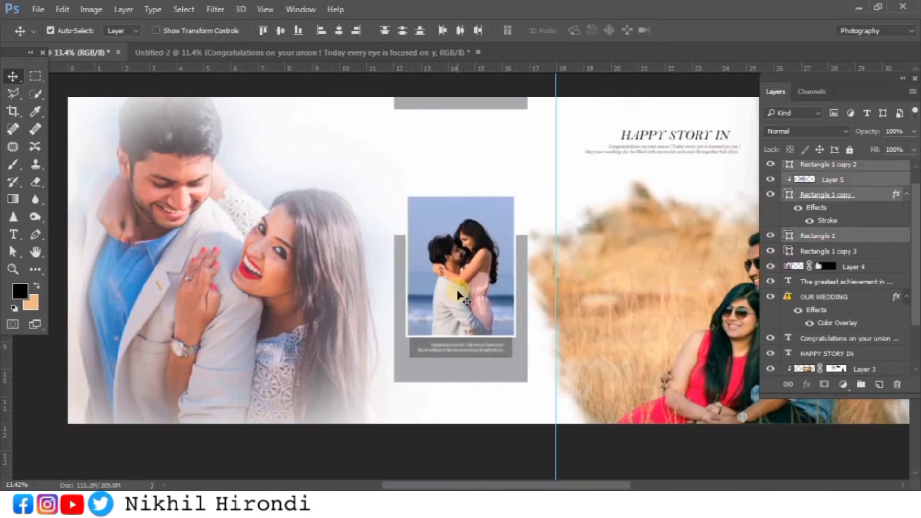
key("shift+Up")
key("shift+Up")
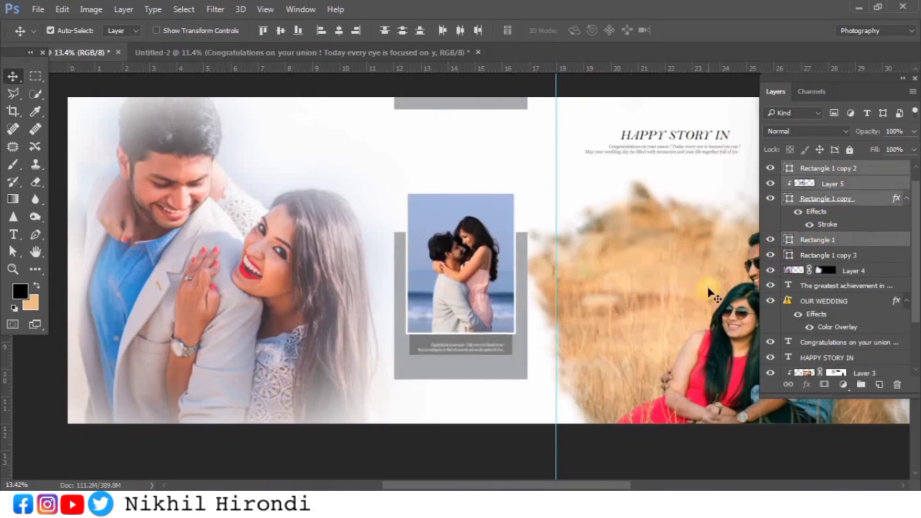
key("ctrl+z")
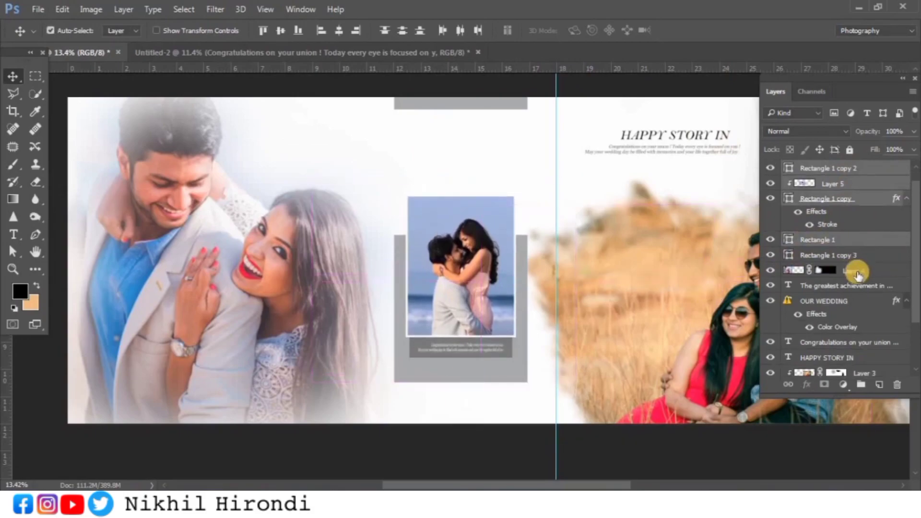
Select the layers from the Congratulations text down to Rectangle 1 and nudge the whole framed beach photo group upward.
scroll(855, 269, "up", 1)
left_click(851, 168)
left_click(848, 259, "shift")
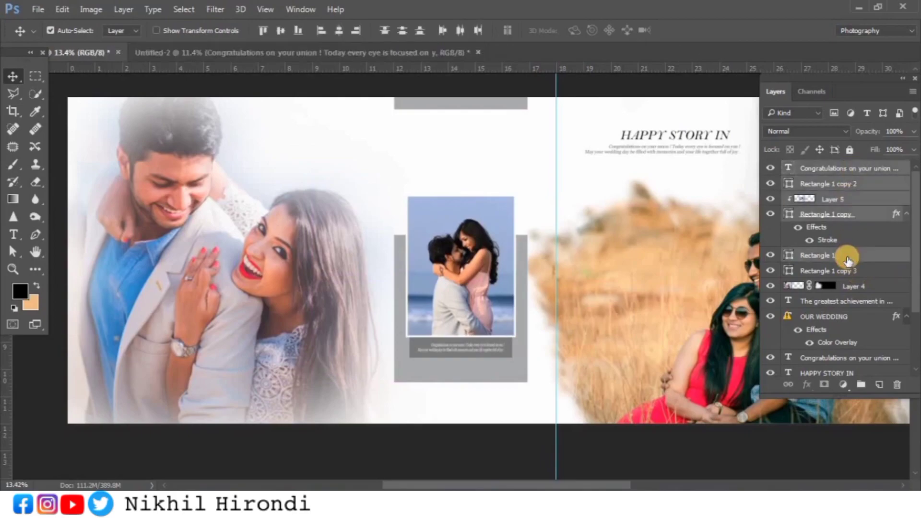
key("shift+Up")
key("shift+Up")
key("shift+Up")
key("shift+Up")
key("shift+Up")
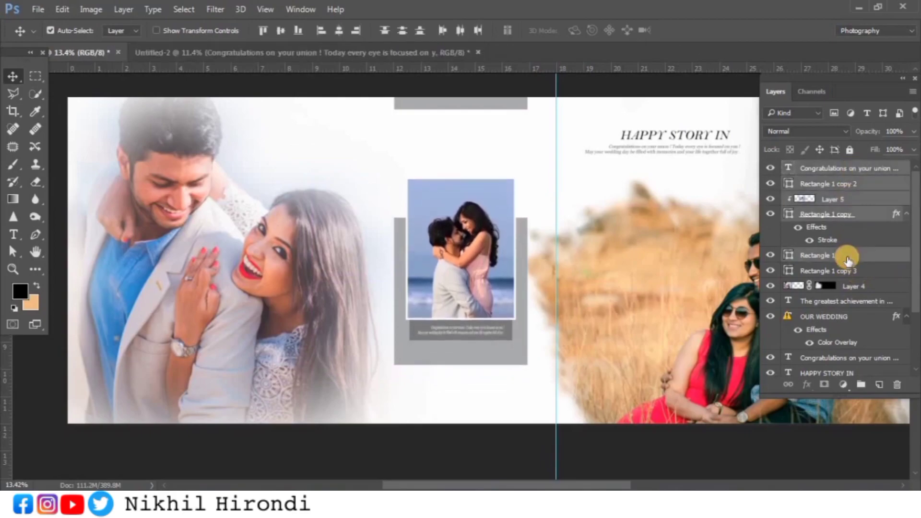
key("shift+Up")
key("shift+Up")
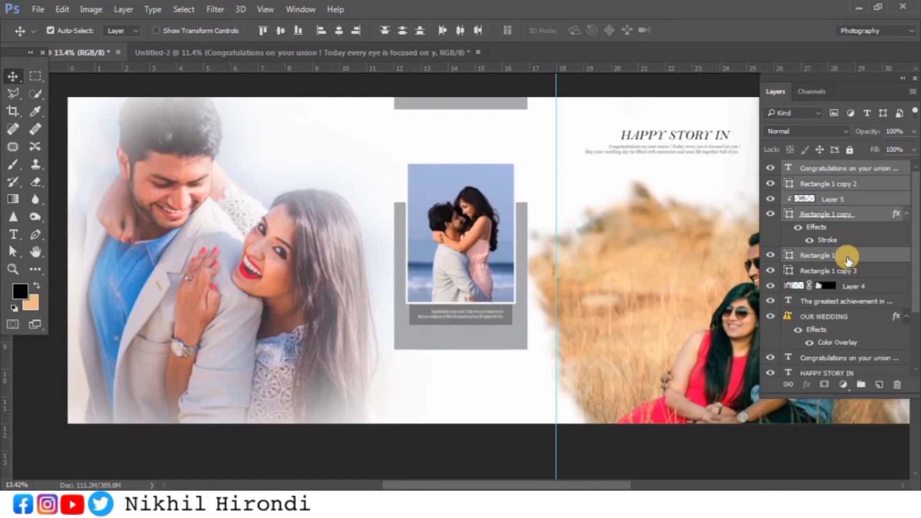
Copy the Dream Day lettering from Untitled-2 into the spread above all layers, placing and sizing it below the framed beach photo.
left_click(894, 171)
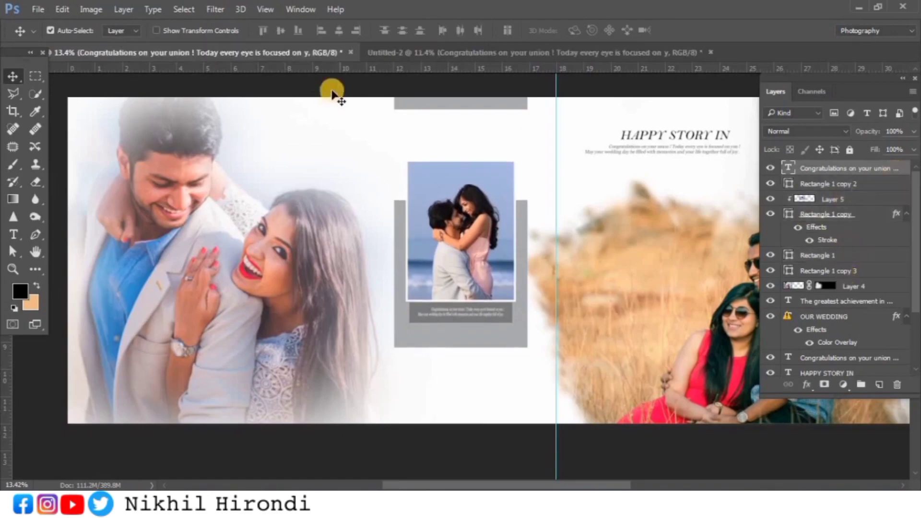
left_click(480, 52)
left_click_drag(384, 254, 507, 402)
key("ctrl+t")
key("Return")
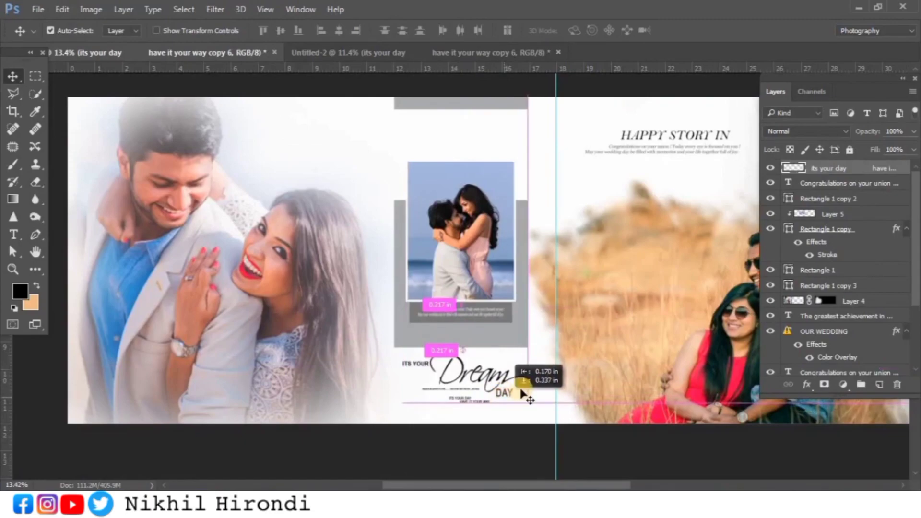
Nudge the Dream Day lettering down and scale it slightly smaller under the grey backing rectangle.
key("shift+Down")
key("shift+Down")
key("shift+Down")
key("shift+Down")
key("shift+Down")
key("shift+Down")
key("shift+Down")
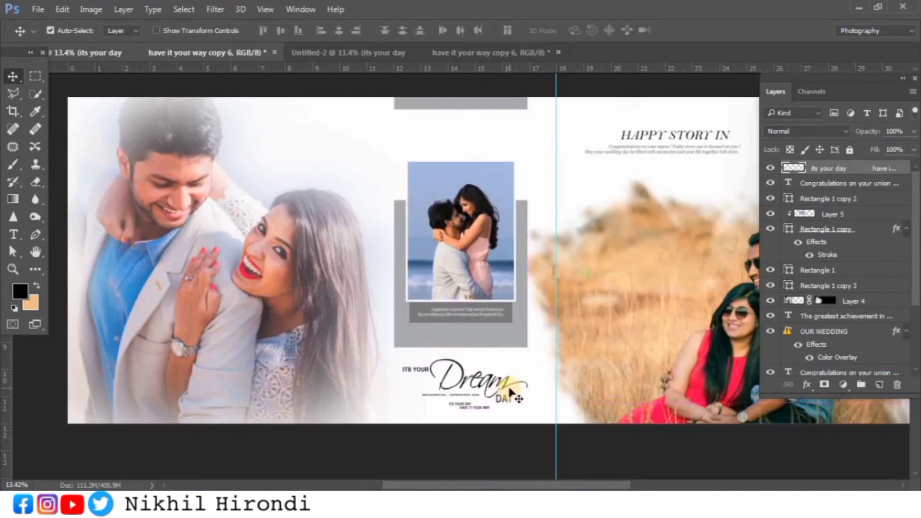
key("ctrl+t")
left_click_drag(526, 406, 519, 408)
key("Return")
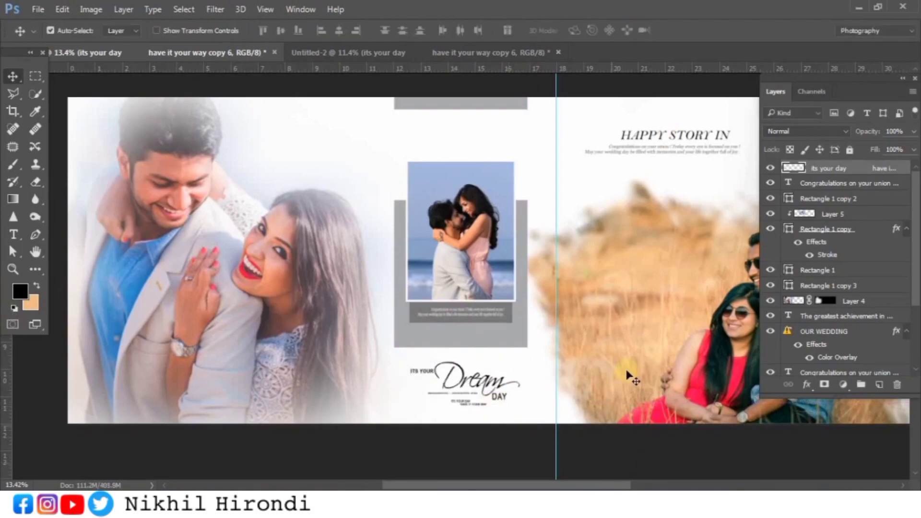
Select the faded couple photo on Layer 4 and nudge it slightly to the right.
scroll(512, 289, "up", 1)
left_click_drag(587, 485, 569, 484)
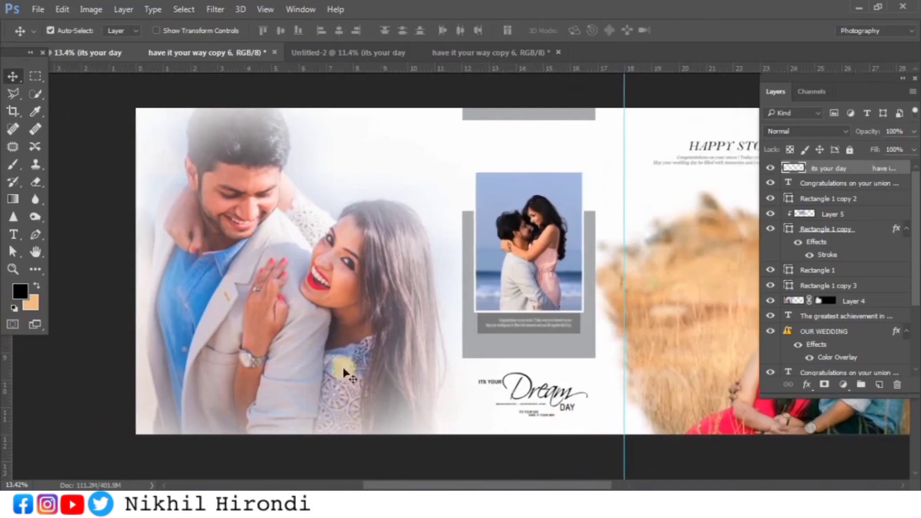
left_click(339, 355)
key("shift+Right")
key("shift+Right")
key("shift+Right")
key("shift+Right")
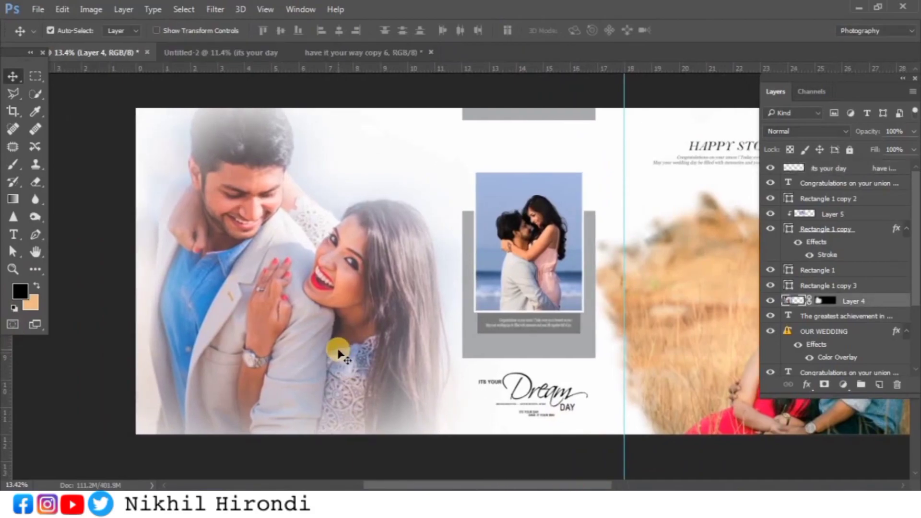
key("shift+Left")
key("shift+Left")
key("shift+Left")
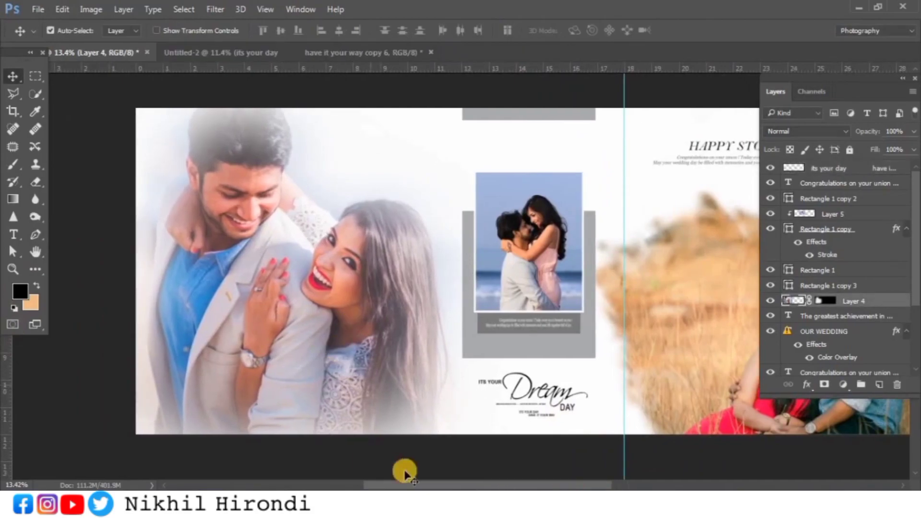
Open 20a59031e08af00baa3b801e2cf236ed.jpg from the wedding photo folder and bring it into the spread directly above Layer 3.
left_click_drag(411, 486, 493, 488)
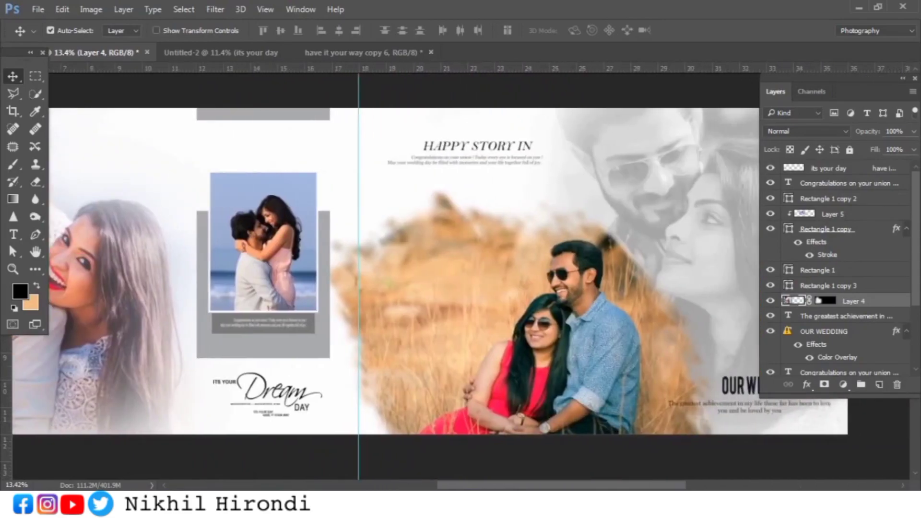
scroll(411, 367, "down", 1, "alt")
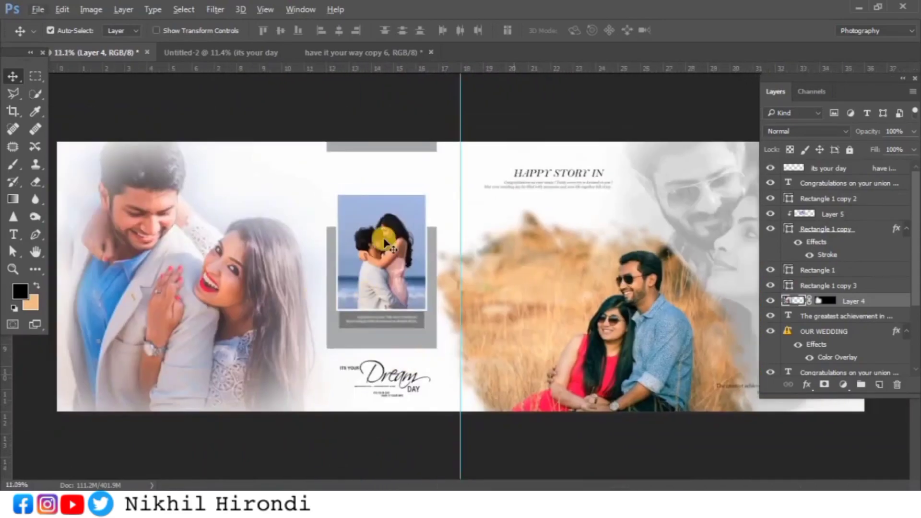
left_click_drag(384, 242, 397, 265)
left_click(521, 311)
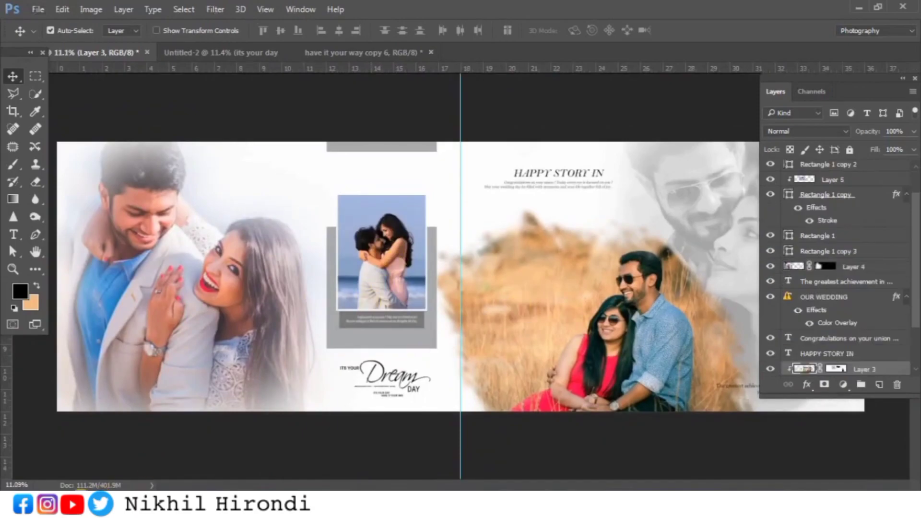
left_click(81, 499)
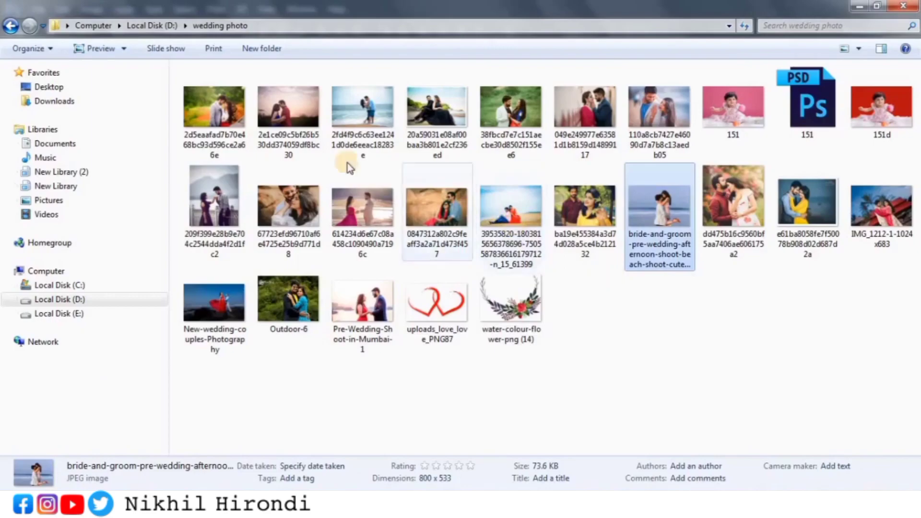
left_click(214, 307)
left_click_drag(437, 115, 560, 55)
left_click_drag(147, 57, 671, 360)
Scale the seated couple photo to cover the brush shape and clip it to the shape with a clipping mask.
key("ctrl+t")
left_click_drag(706, 399, 746, 411)
key("Return")
right_click(882, 372)
left_click(689, 312)
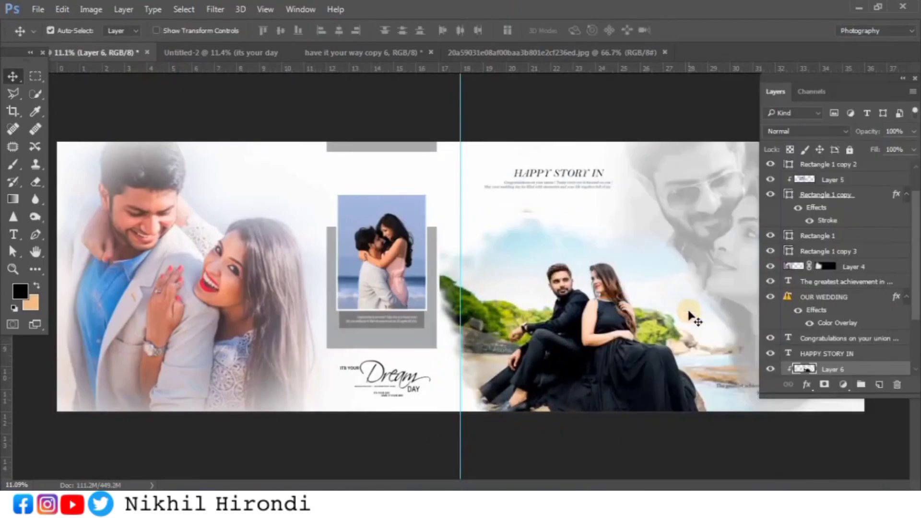
Duplicate Layer 2, the brush shape beneath the clipped couple photos.
scroll(572, 318, "up", 1)
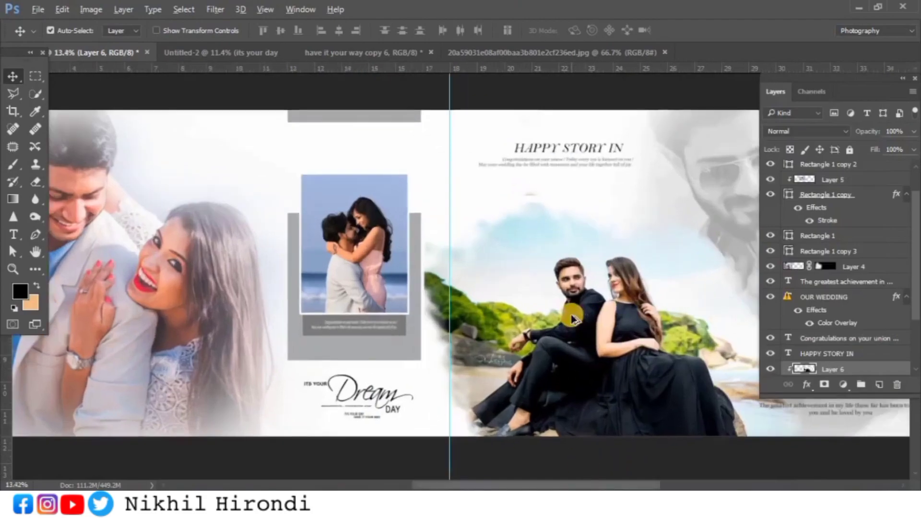
left_click_drag(601, 485, 645, 486)
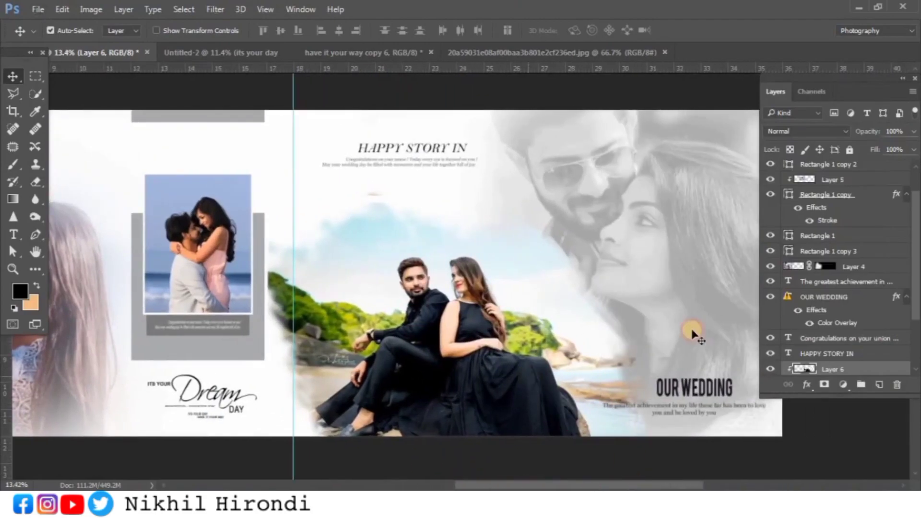
scroll(843, 348, "down", 2)
left_click(846, 354)
scroll(853, 348, "down", 1)
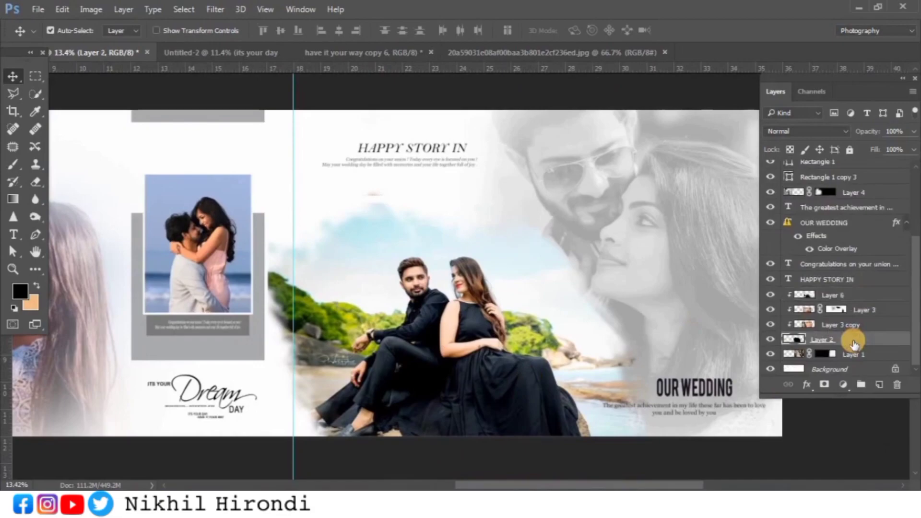
key("ctrl+j")
Select the original Layer 2 and shift its brush shape slightly so it extends past the duplicate's edges.
left_click(857, 354)
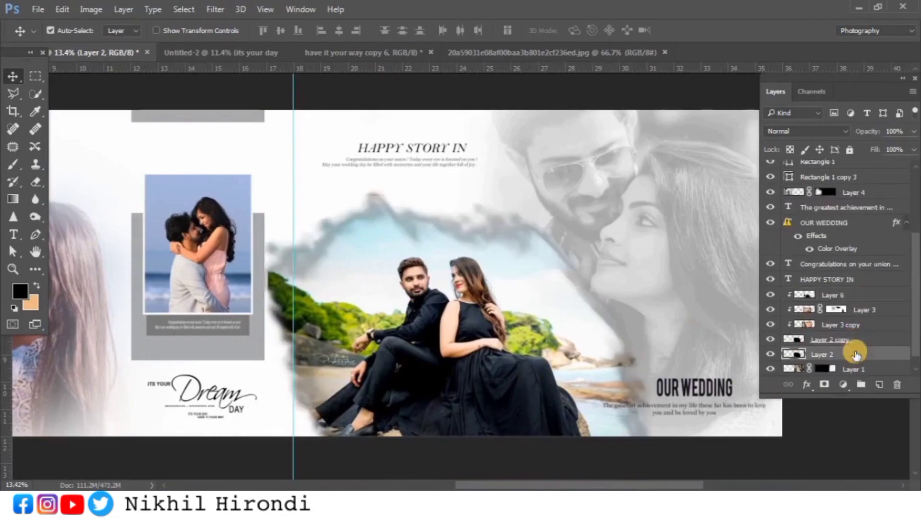
key("ctrl+t")
left_click_drag(662, 317, 660, 318)
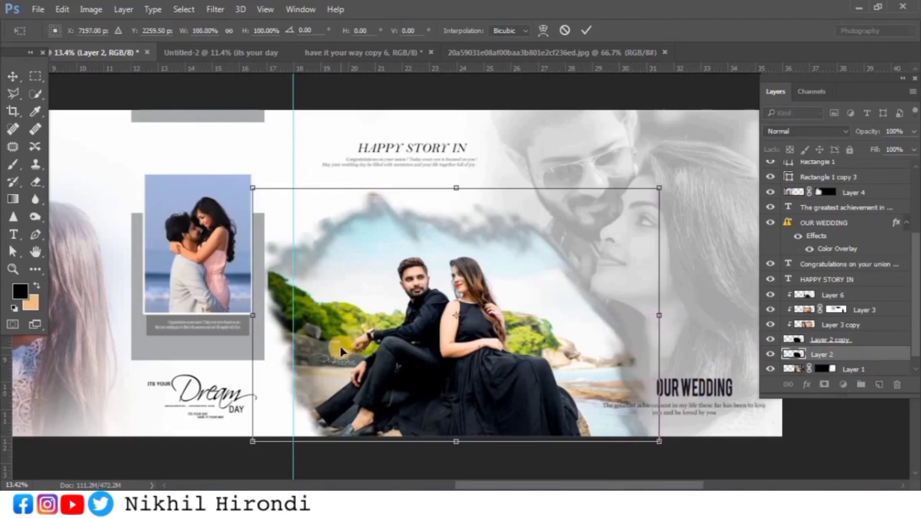
key("Return")
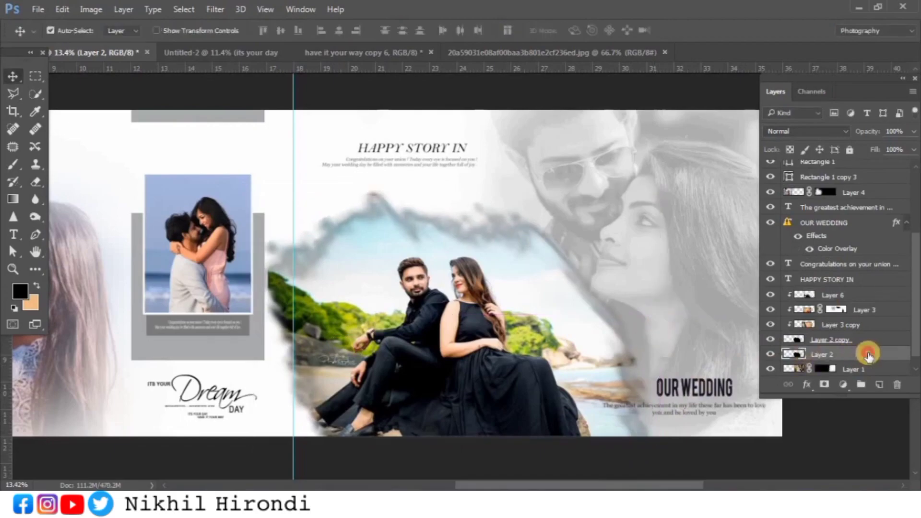
Apply a Color Overlay to Layer 2, sampling the sky of the framed beach photo and choosing a more saturated blue.
double_click(868, 354)
left_click(267, 252)
left_click_drag(422, 64, 467, 384)
left_click(564, 435)
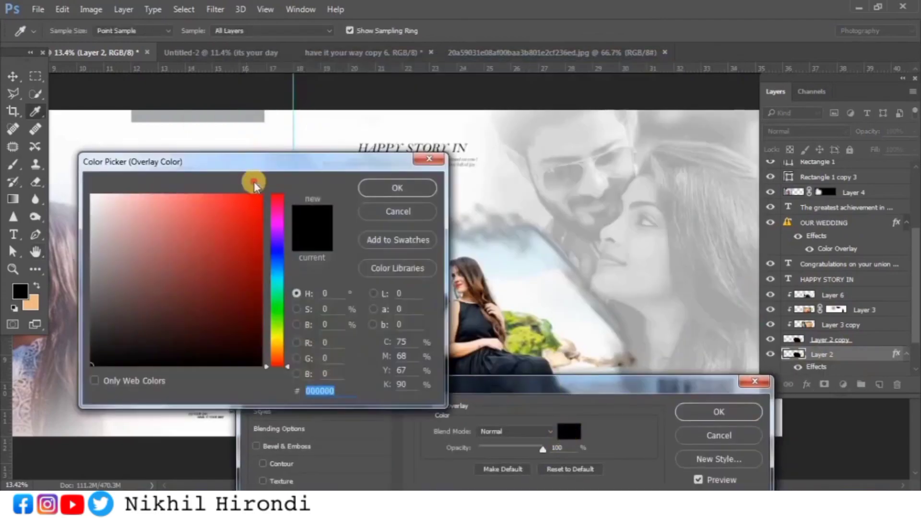
left_click_drag(254, 164, 566, 367)
left_click(386, 228)
left_click(231, 192)
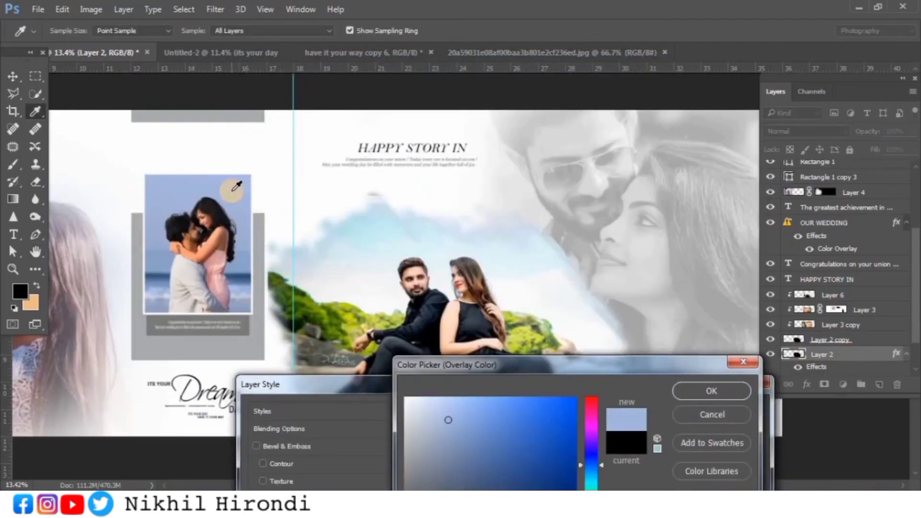
left_click(504, 409)
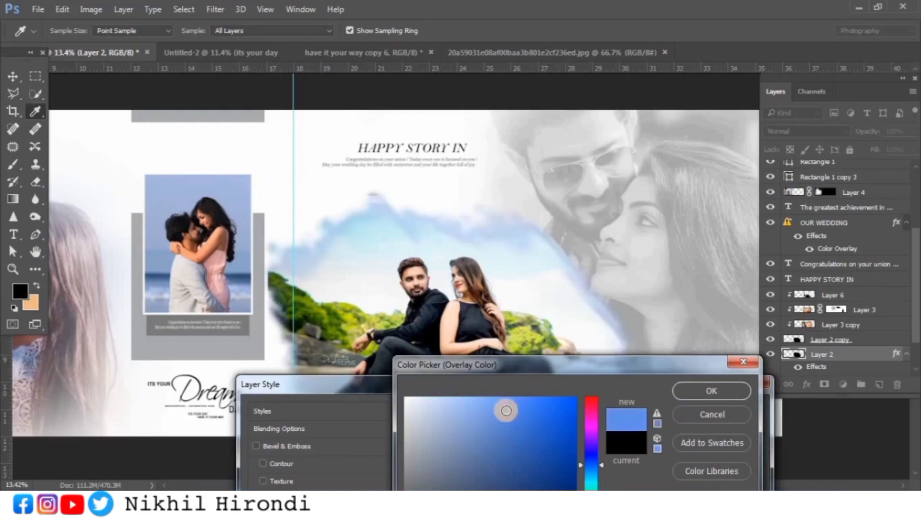
left_click(735, 398)
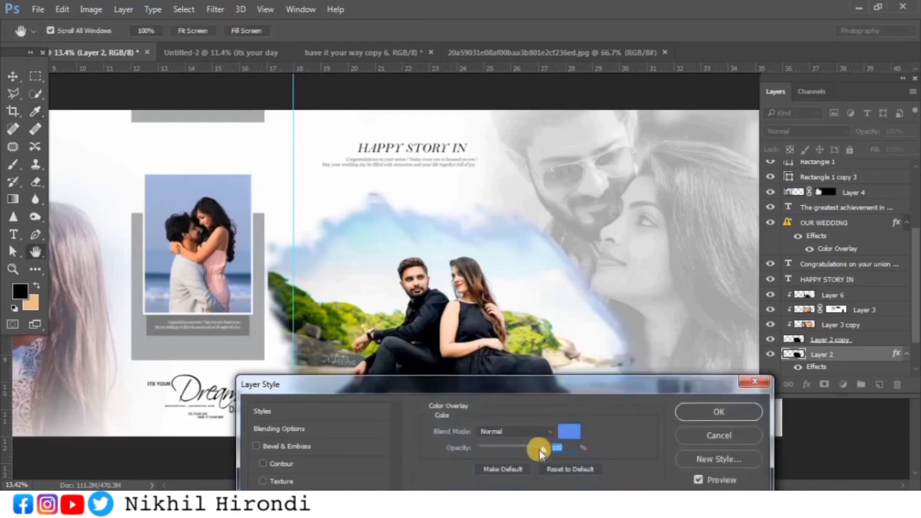
left_click_drag(572, 390, 509, 399)
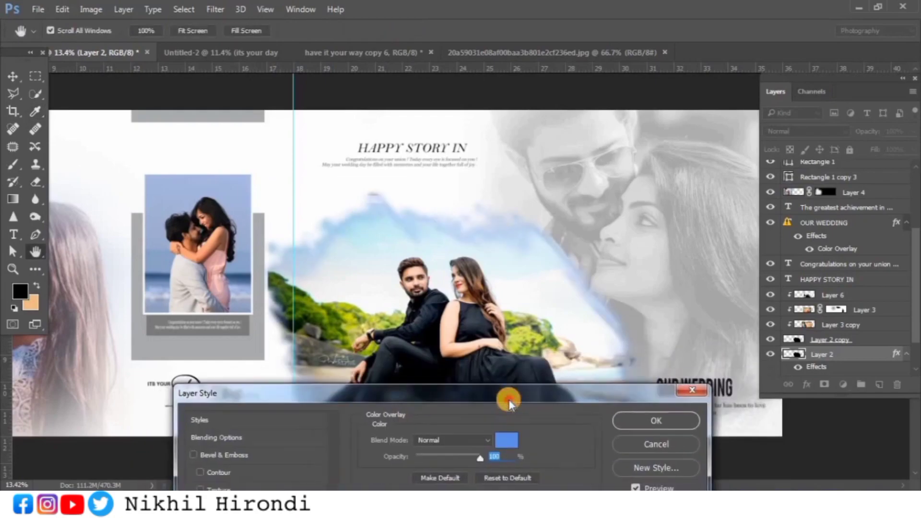
left_click(633, 420)
Select the seated couple photo on Layer 6 and shift it slightly up and to the left within the brush shape.
mouse_move(600, 486)
left_mouse_down()
mouse_move(619, 485)
mouse_move(526, 486)
mouse_move(605, 487)
left_mouse_up()
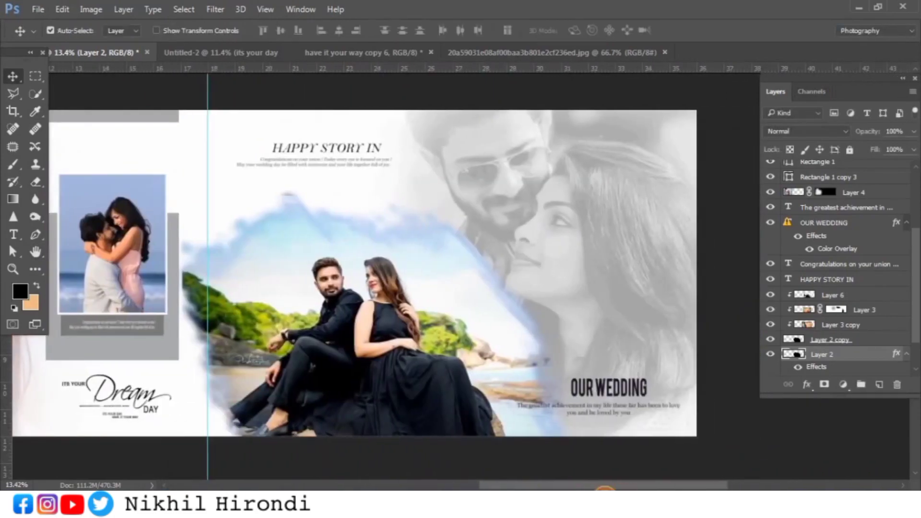
left_click(568, 276)
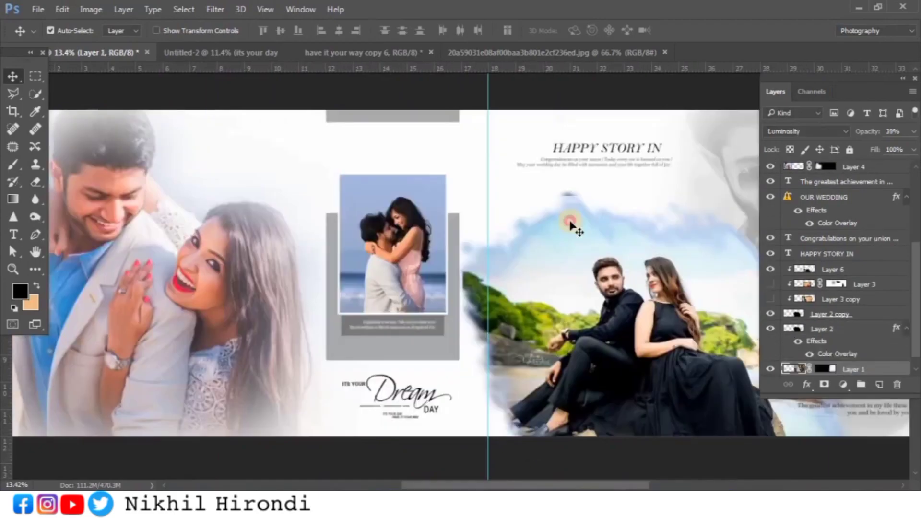
left_click(570, 226)
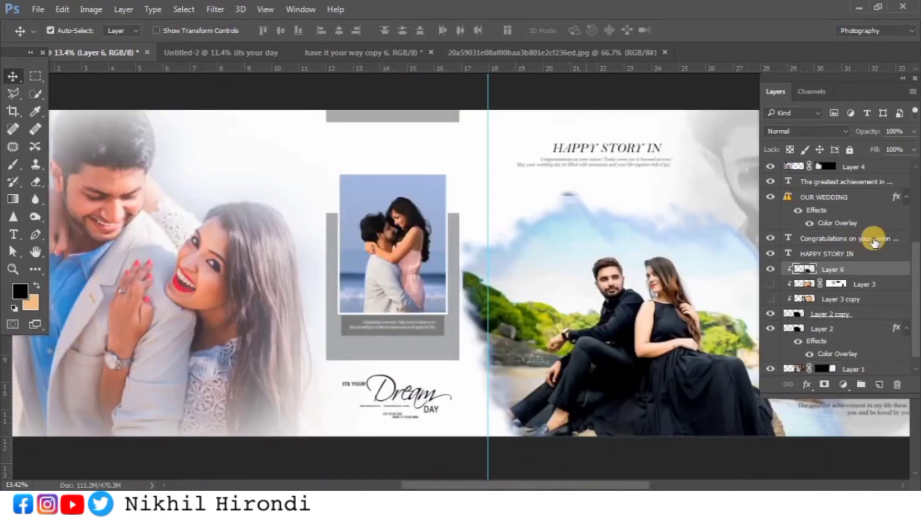
key("ctrl+t")
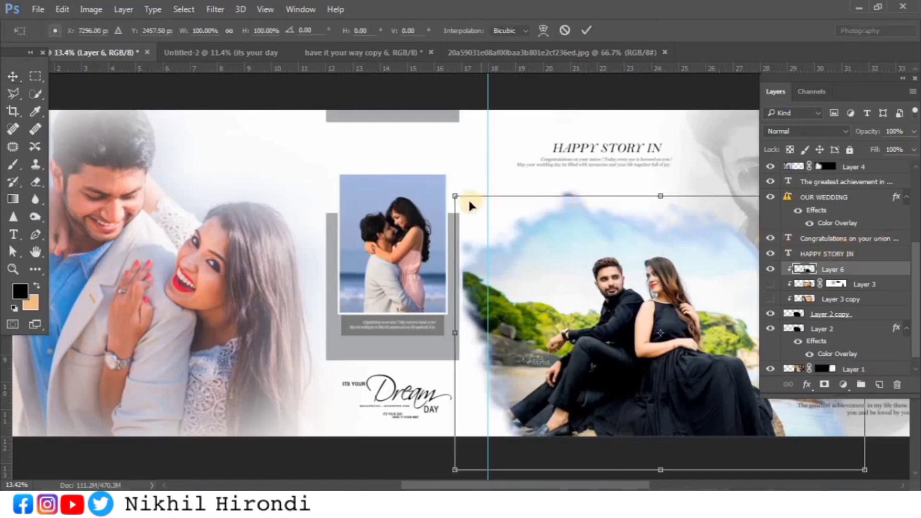
left_click_drag(615, 319, 608, 313)
key("Return")
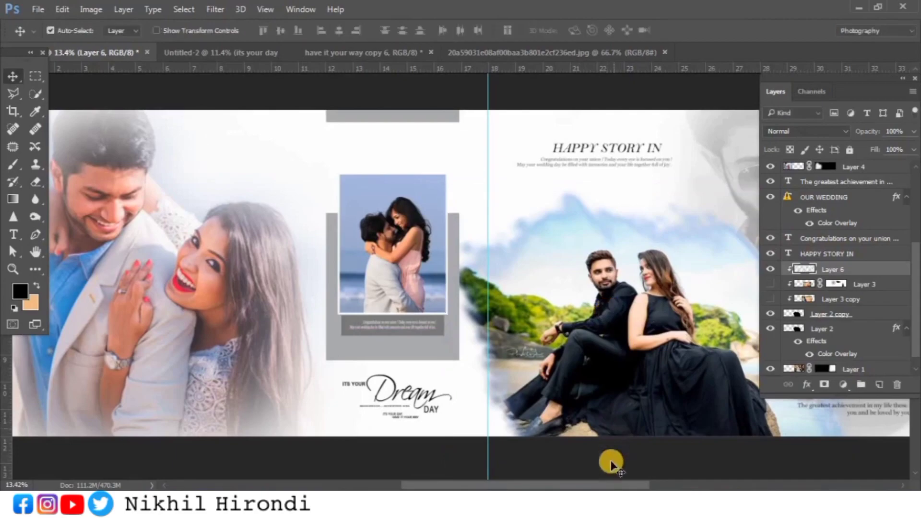
left_click_drag(610, 485, 558, 486)
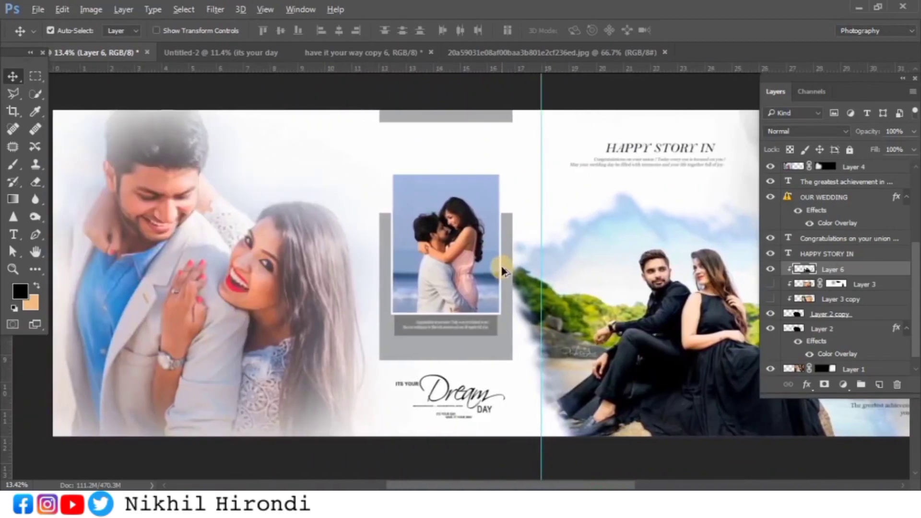
scroll(503, 272, "down", 3)
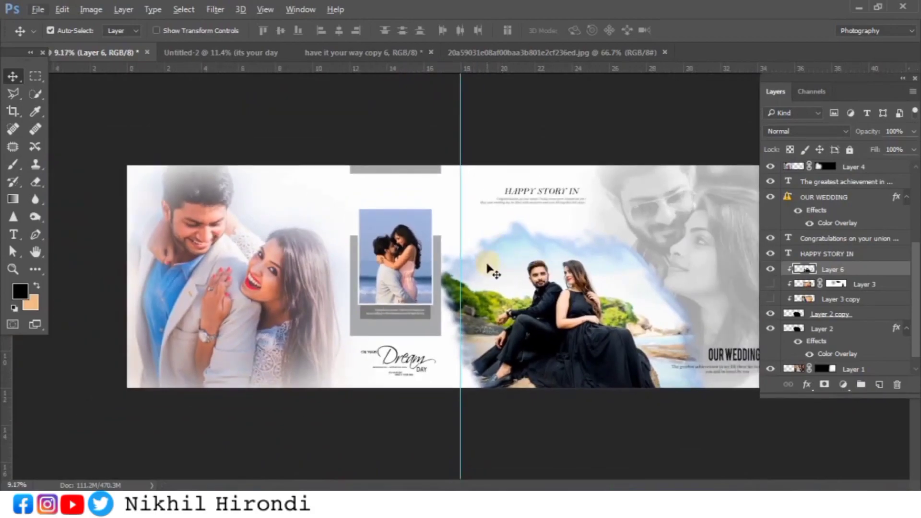